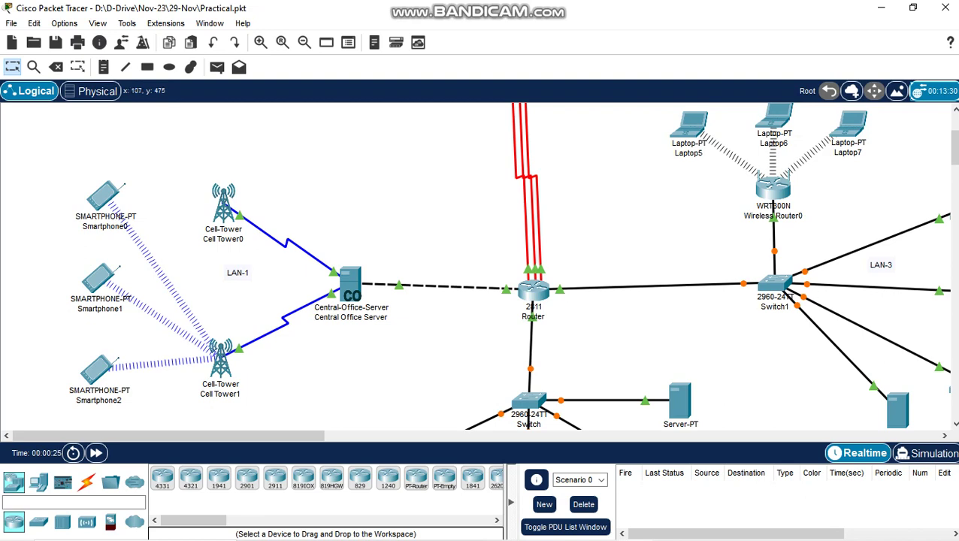
# Step: Inspect the Router's FastEthernet0/0, 0/1 and 1/0 port settings in its Config tab
pyautogui.scroll(-5, 512, 266)
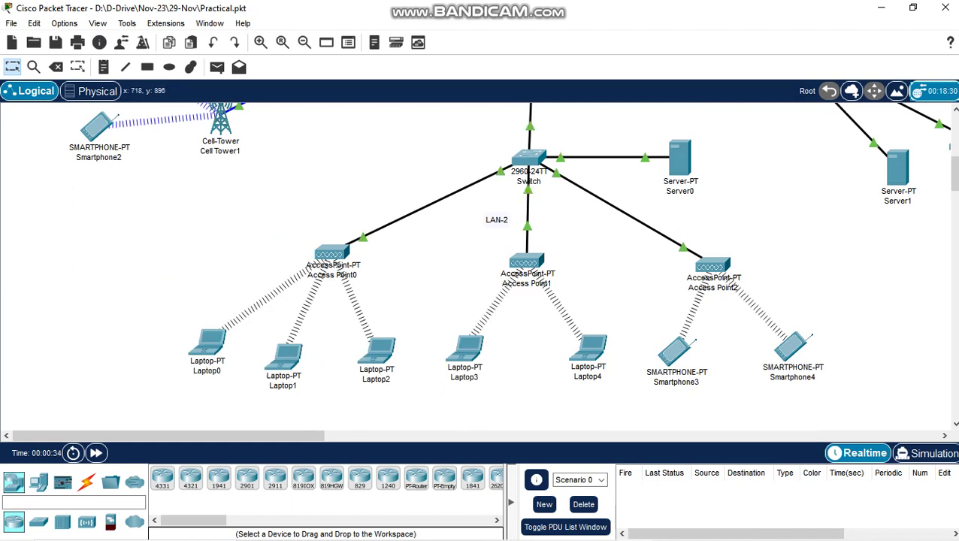
pyautogui.scroll(5, 512, 266)
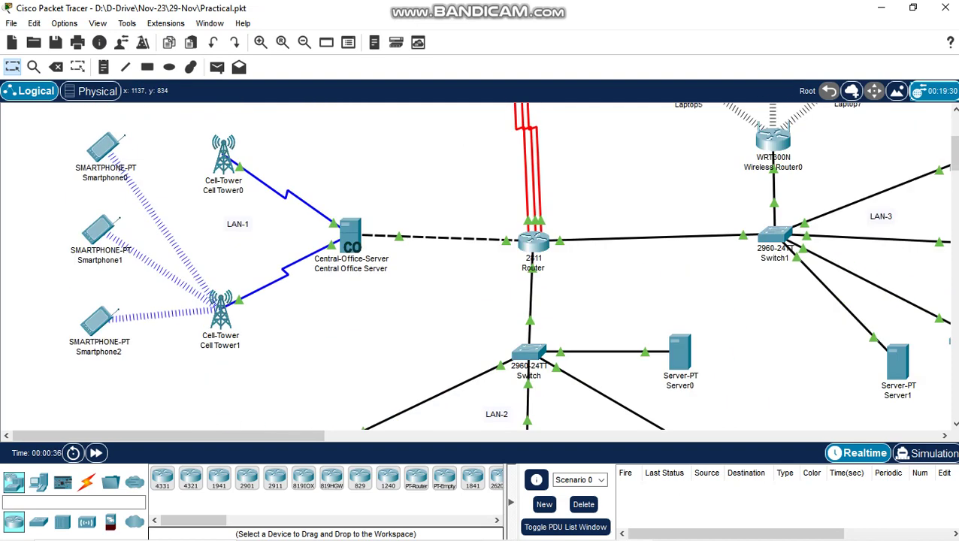
pyautogui.scroll(1, 512, 265)
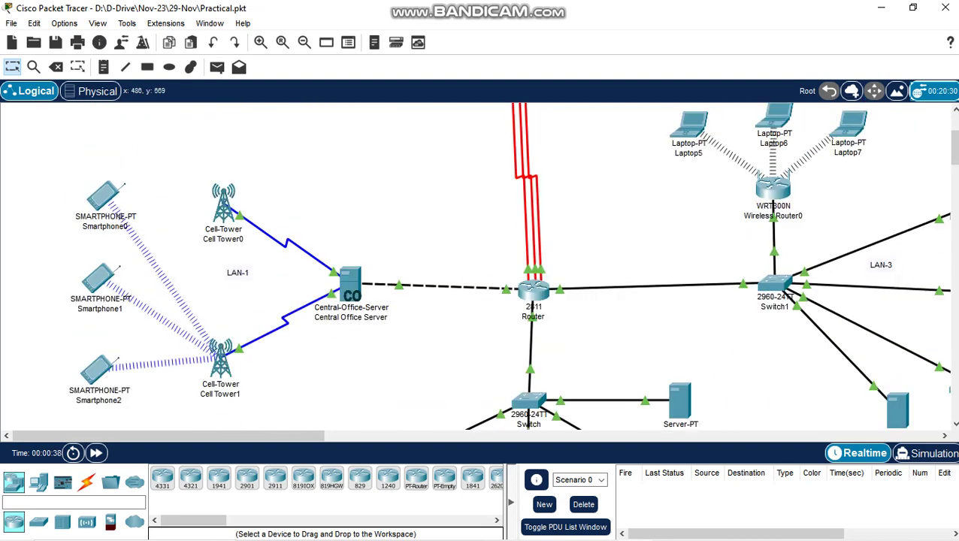
pyautogui.hscroll(8, 170, 434)
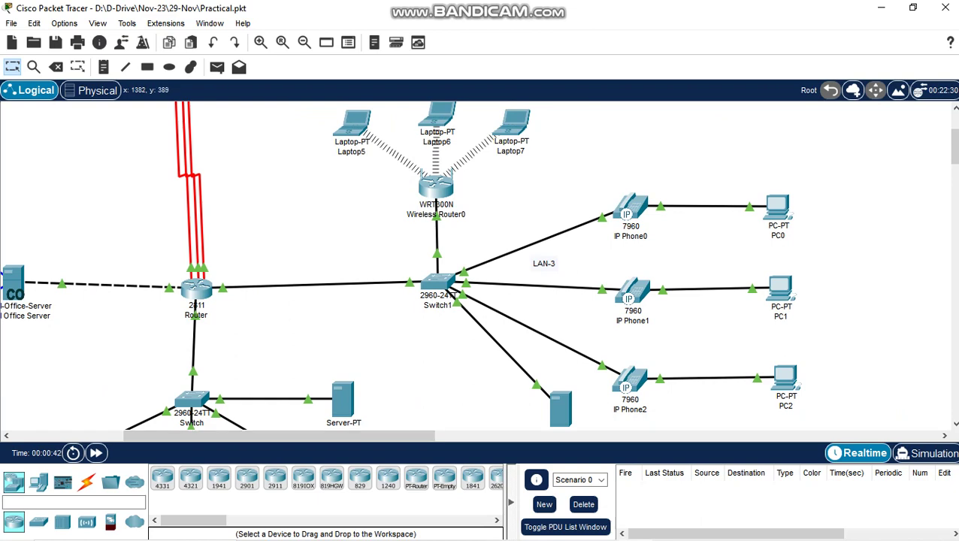
pyautogui.scroll(-1, 512, 265)
pyautogui.scroll(2, 512, 265)
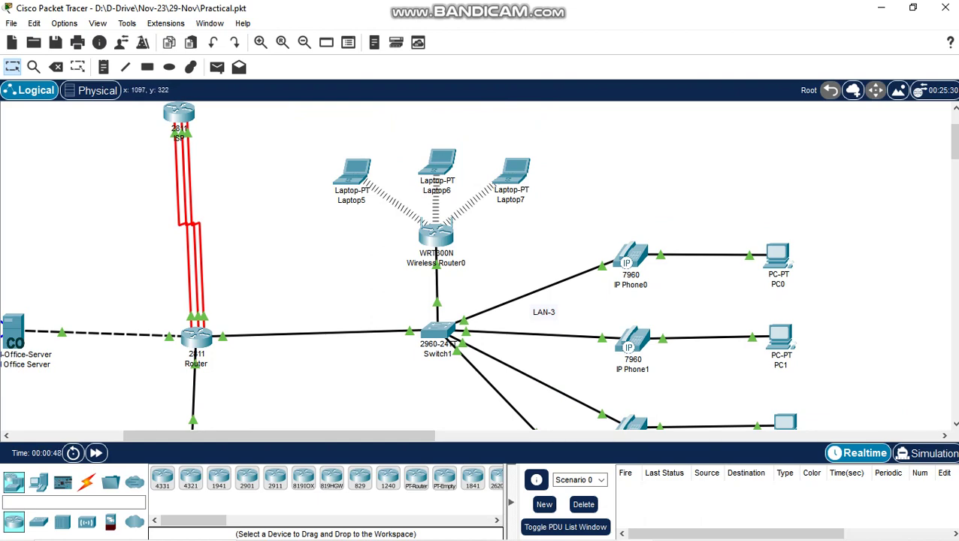
pyautogui.scroll(1, 401, 266)
pyautogui.scroll(-4, 401, 265)
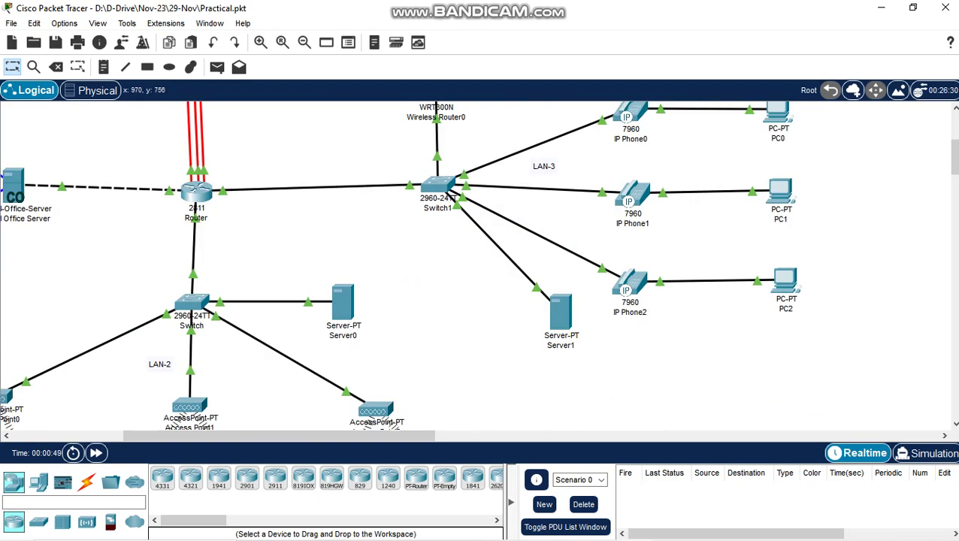
pyautogui.hscroll(-4, 480, 265)
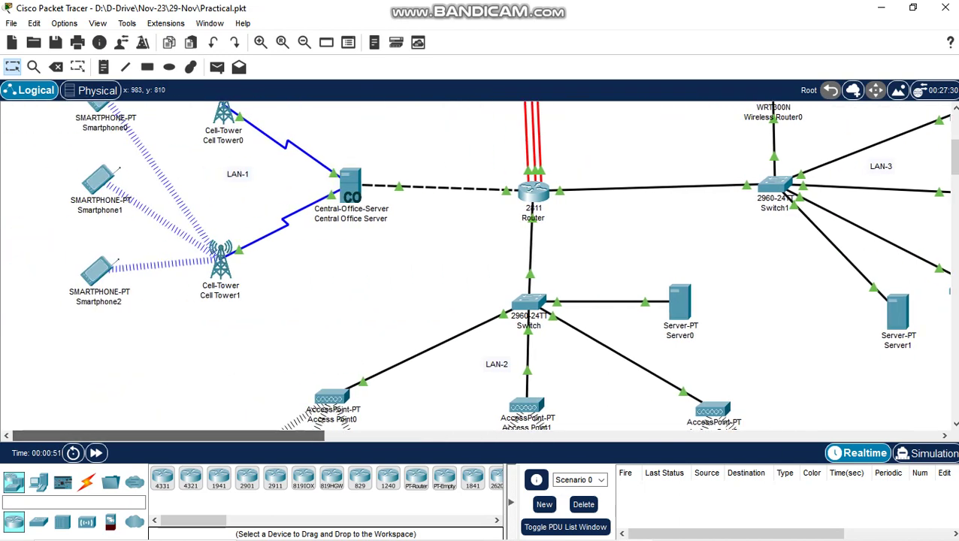
pyautogui.scroll(1, 480, 265)
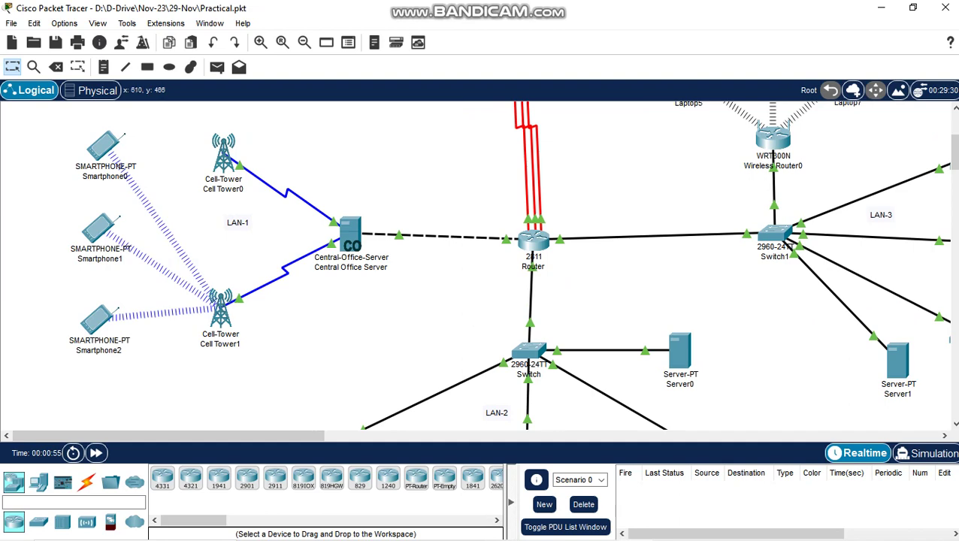
pyautogui.click(533, 239)
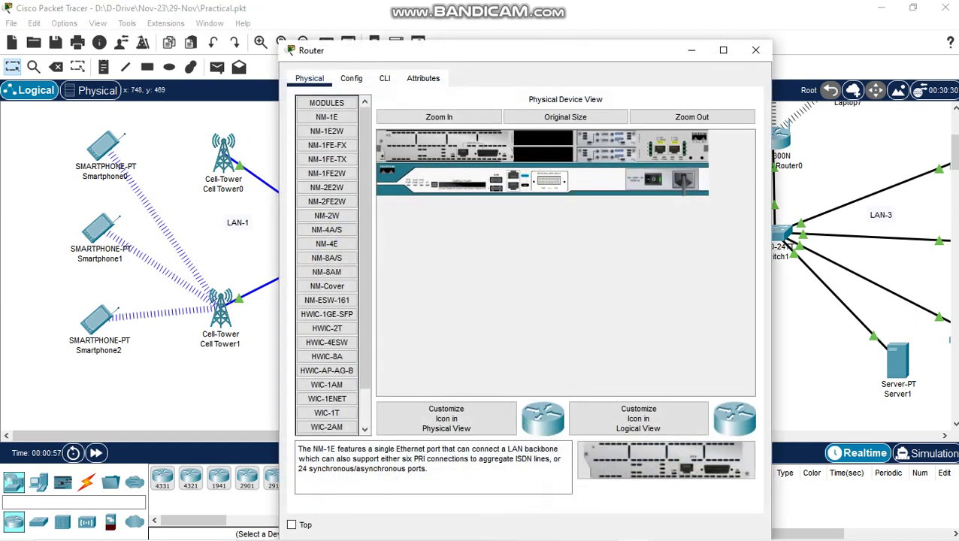
pyautogui.click(346, 77)
pyautogui.moveTo(438, 57); pyautogui.dragTo(623, 63)
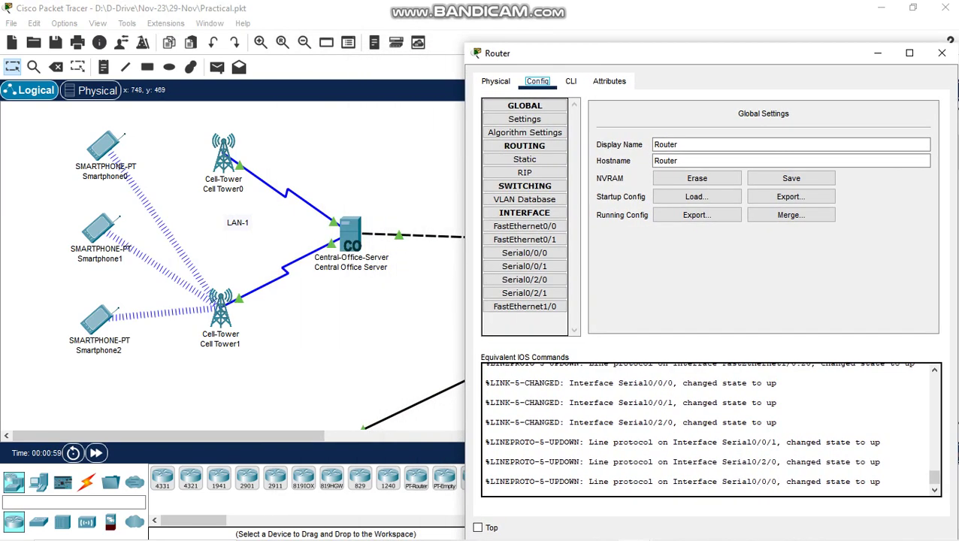
pyautogui.click(524, 226)
pyautogui.click(525, 239)
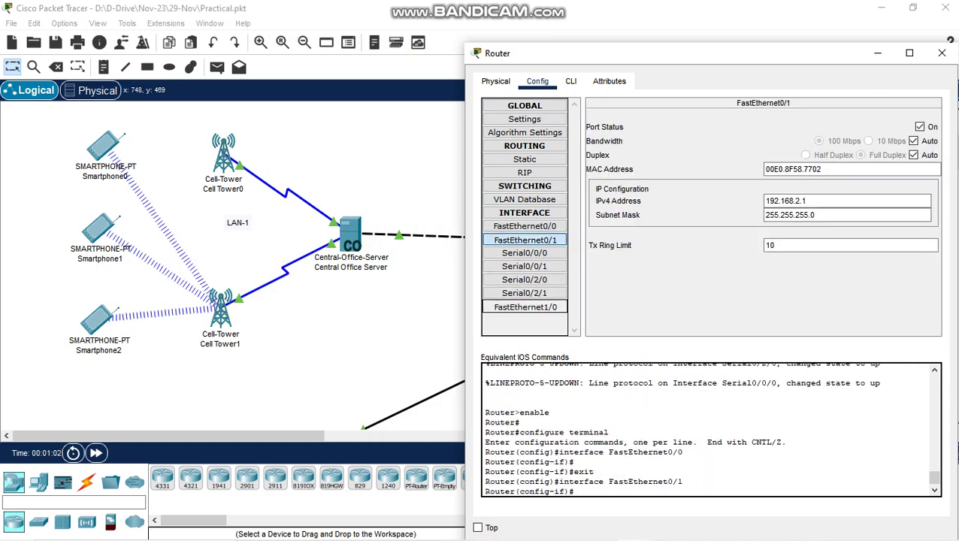
pyautogui.click(525, 307)
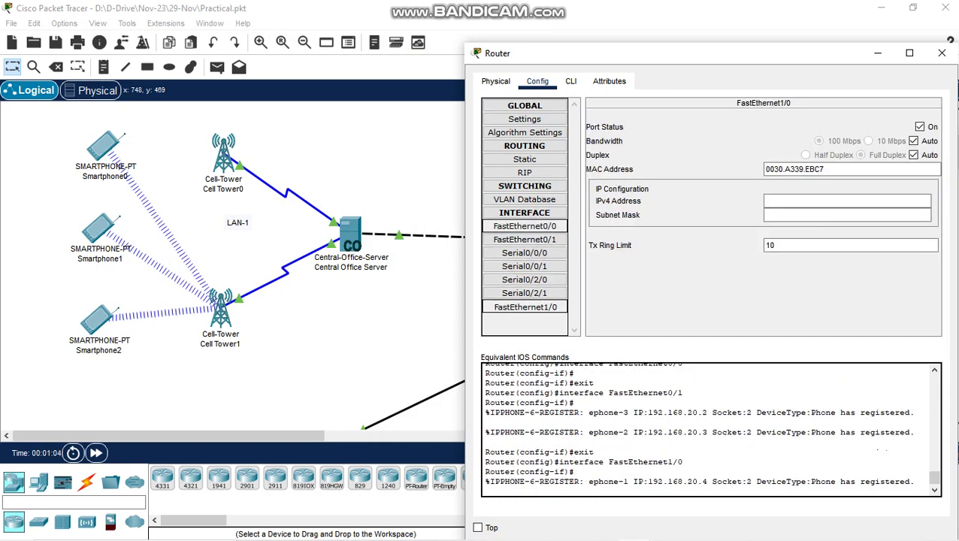
pyautogui.click(525, 226)
pyautogui.click(846, 215)
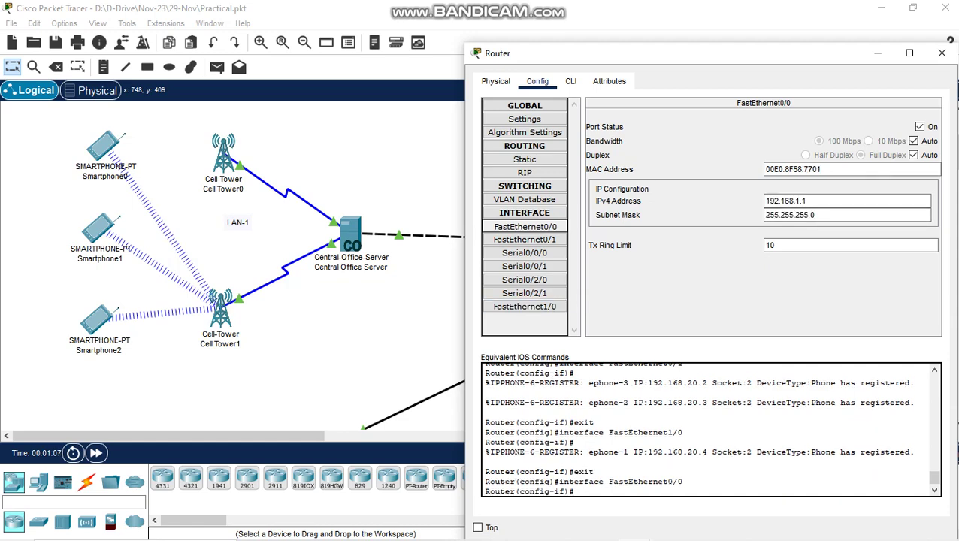
pyautogui.click(942, 53)
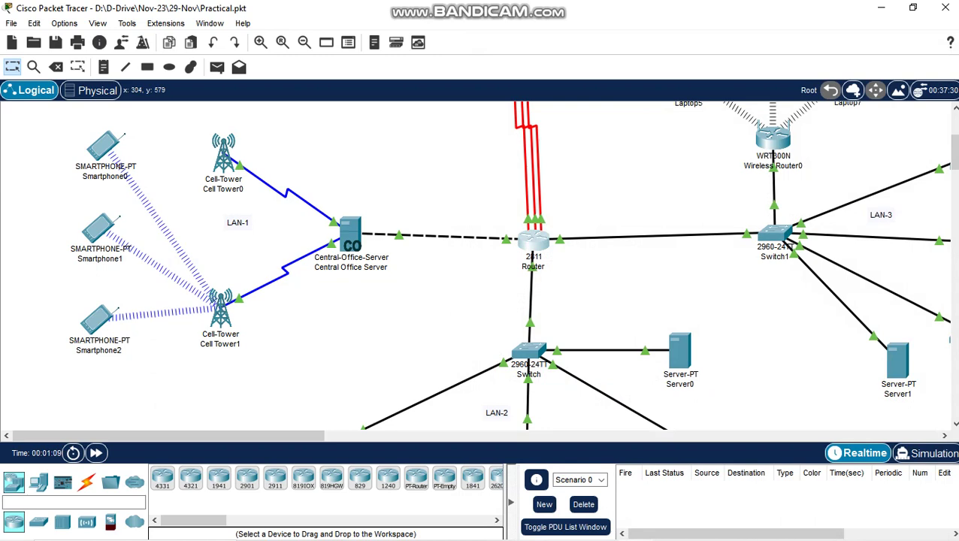
# Step: Check Smartphone0's Wireless0 and 3G/4G Cell1 address settings
pyautogui.moveTo(219, 308)
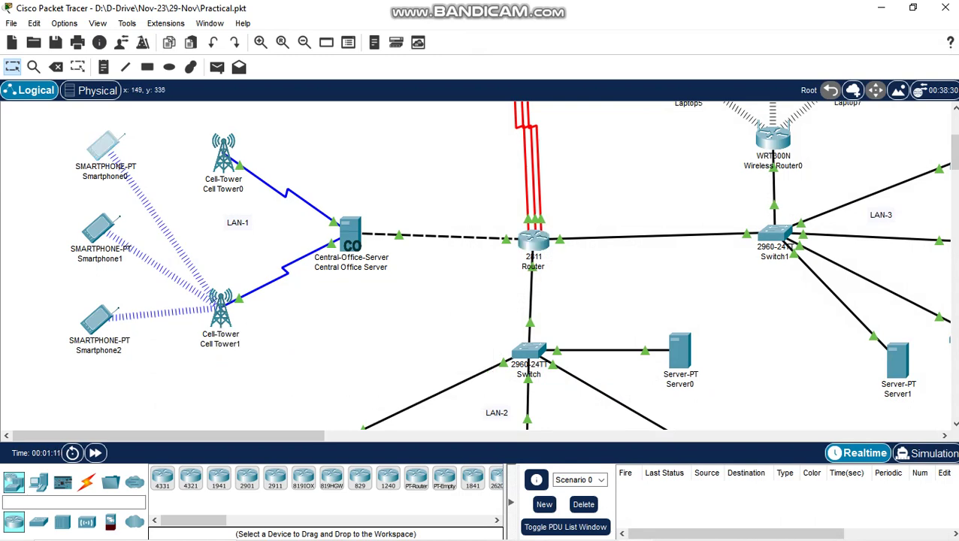
pyautogui.click(105, 145)
pyautogui.click(392, 78)
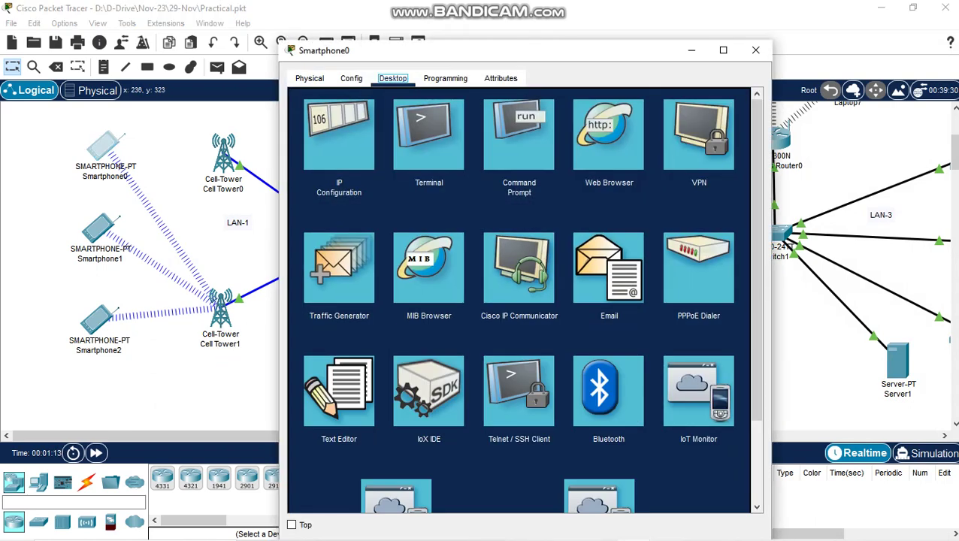
pyautogui.click(352, 78)
pyautogui.click(338, 157)
pyautogui.click(338, 170)
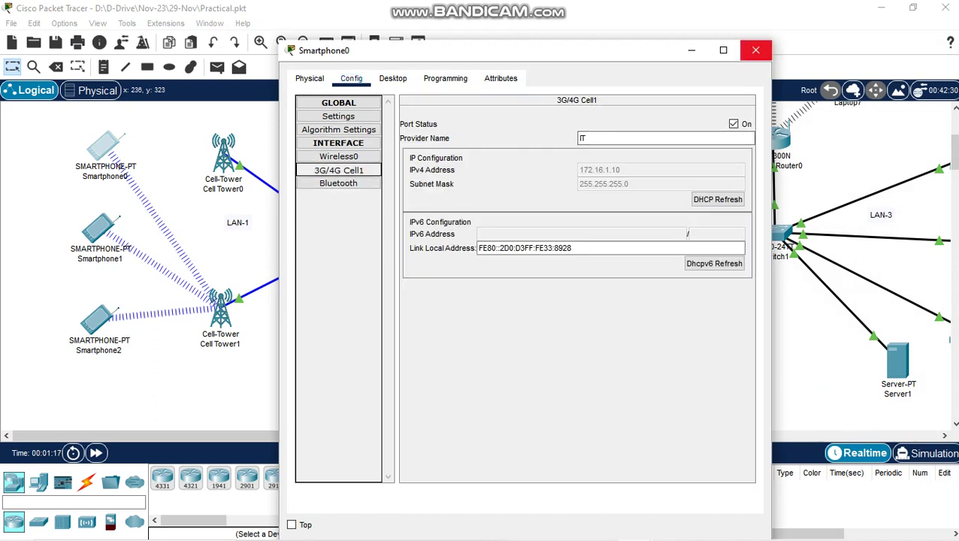
pyautogui.click(756, 50)
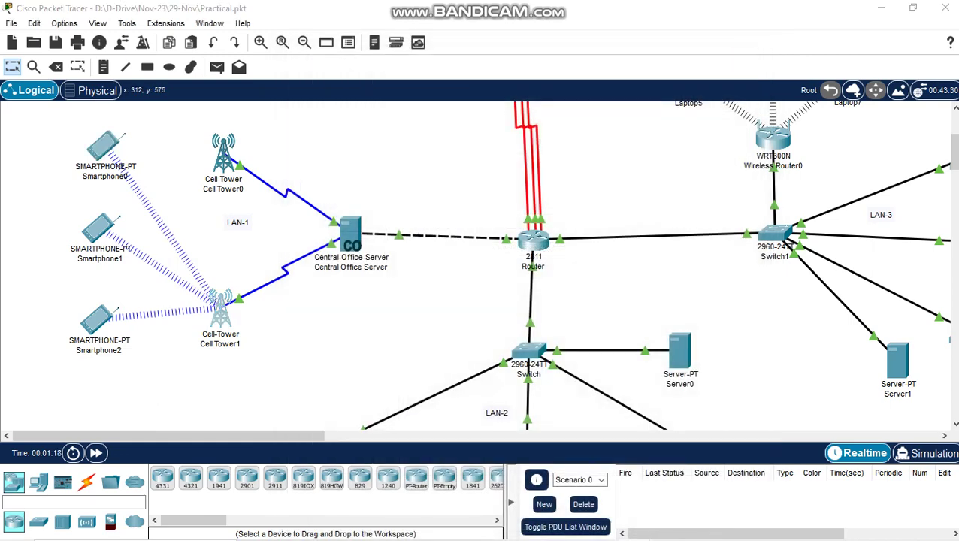
# Step: Review Cell Tower1's settings (provider IT, 3G/4G coverage 1000 m) and select Add Simple PDU
pyautogui.click(220, 303)
pyautogui.click(351, 78)
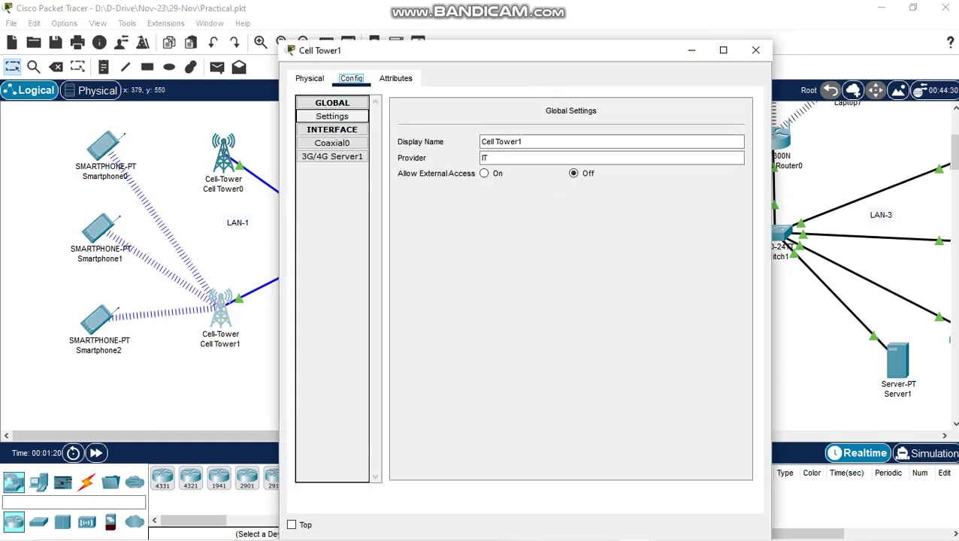
pyautogui.click(332, 156)
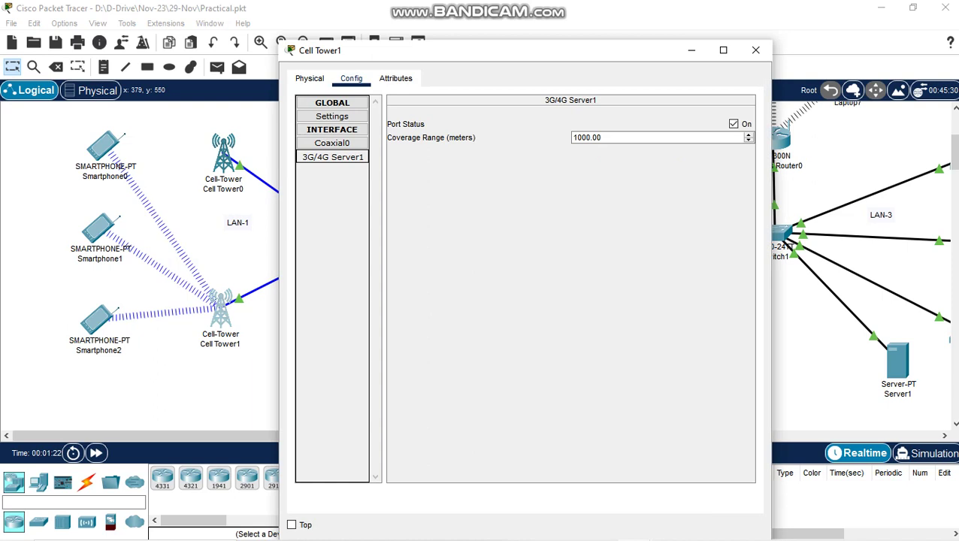
pyautogui.click(331, 143)
pyautogui.click(332, 117)
pyautogui.click(612, 158)
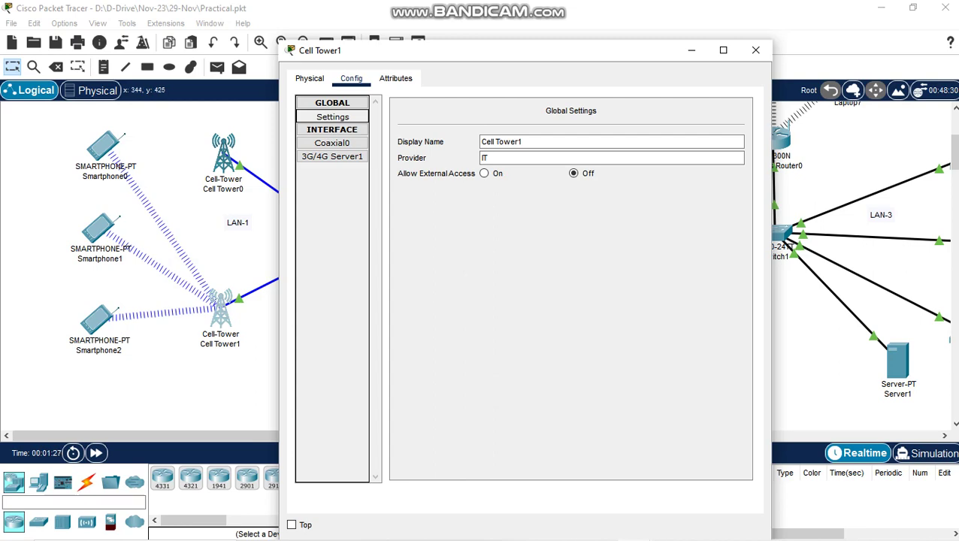
pyautogui.click(756, 50)
pyautogui.click(217, 66)
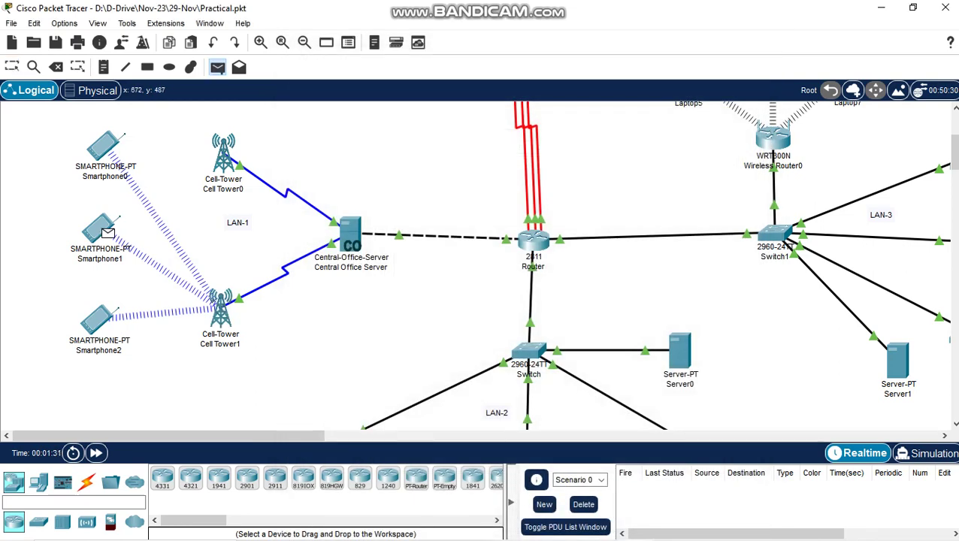
# Step: Ping the Router from Smartphone1 twice until the ICMP packet succeeds, then delete the test packets
pyautogui.click(534, 240)
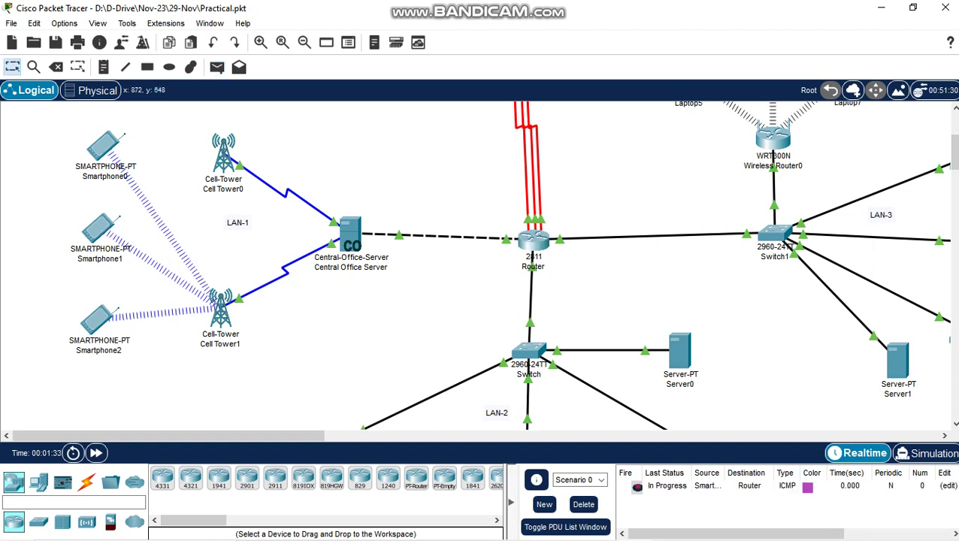
pyautogui.click(217, 67)
pyautogui.click(109, 234)
pyautogui.click(533, 240)
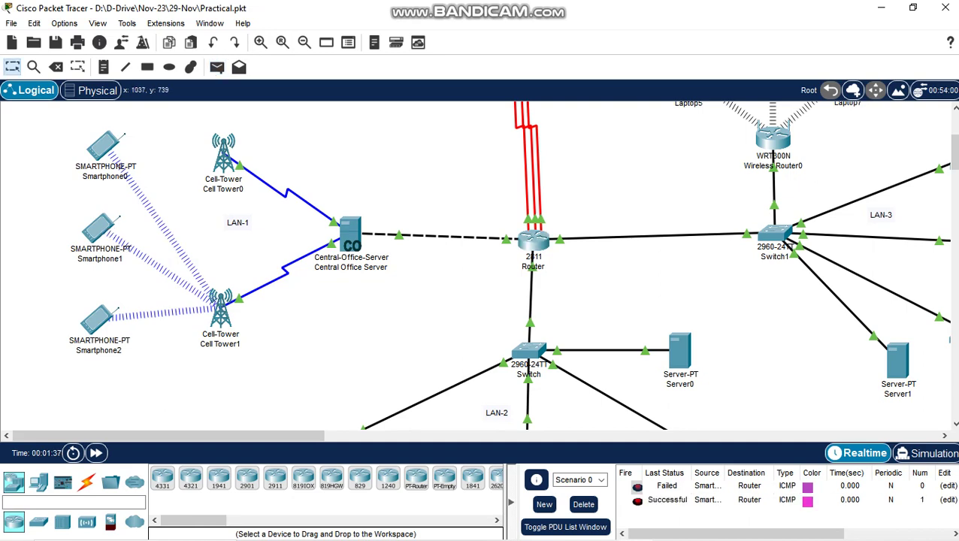
pyautogui.click(583, 505)
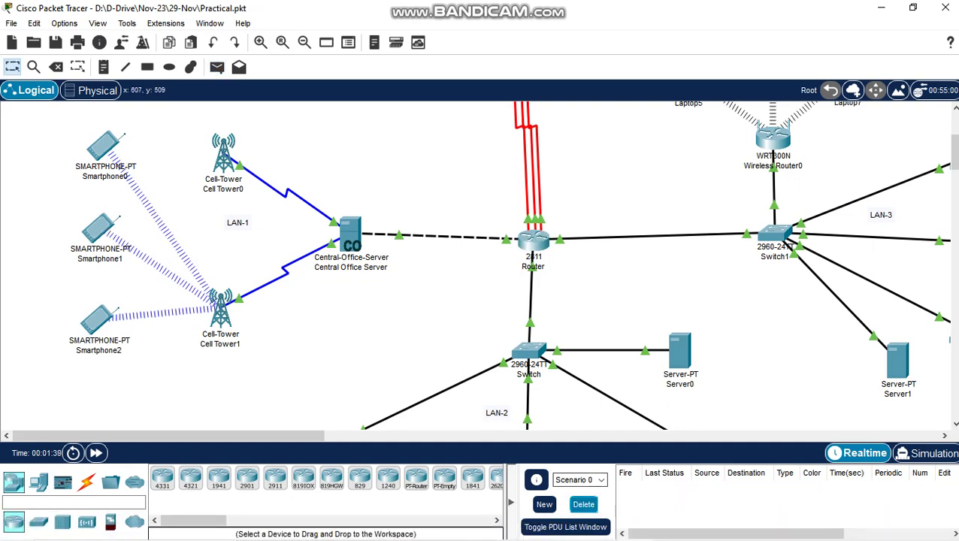
pyautogui.scroll(-3, 481, 264)
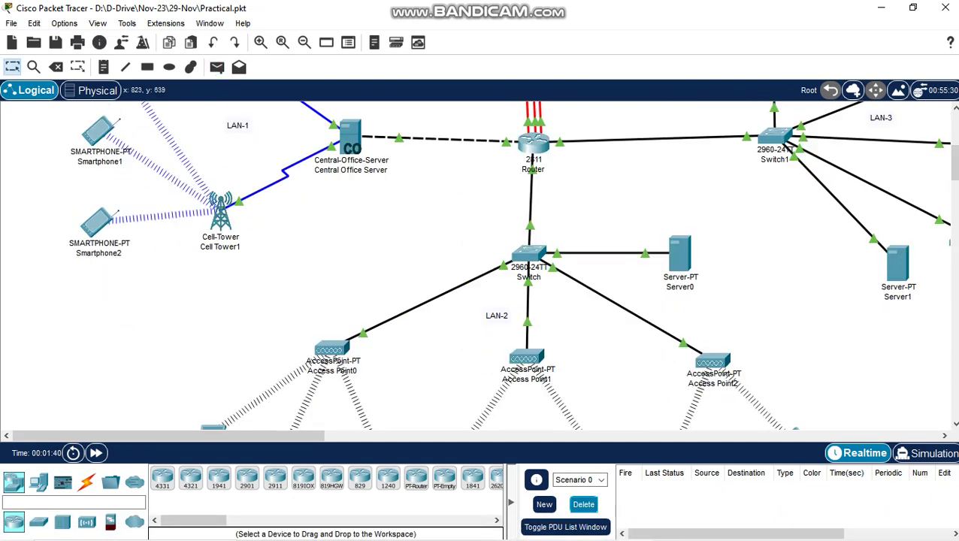
pyautogui.scroll(-3, 481, 264)
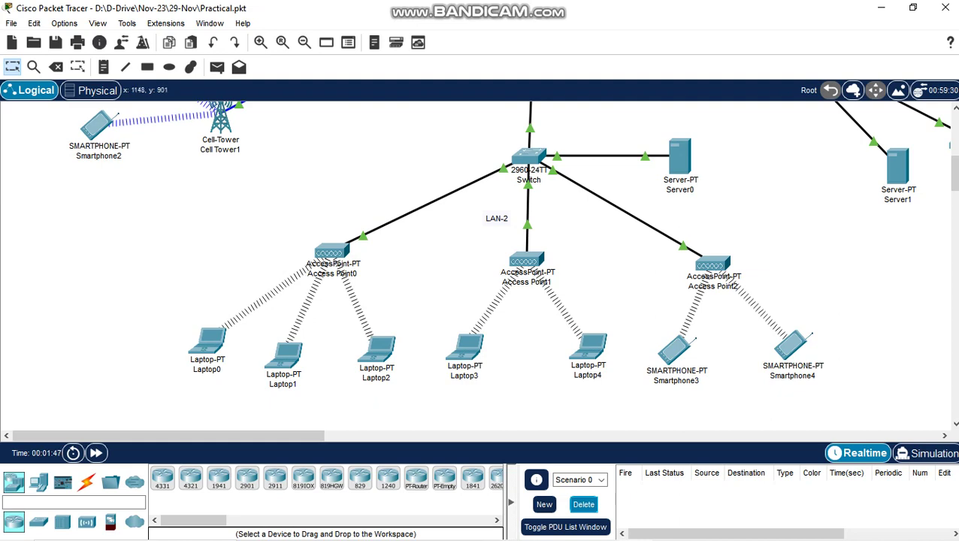
pyautogui.scroll(5, 481, 263)
pyautogui.click(679, 307)
pyautogui.click(394, 78)
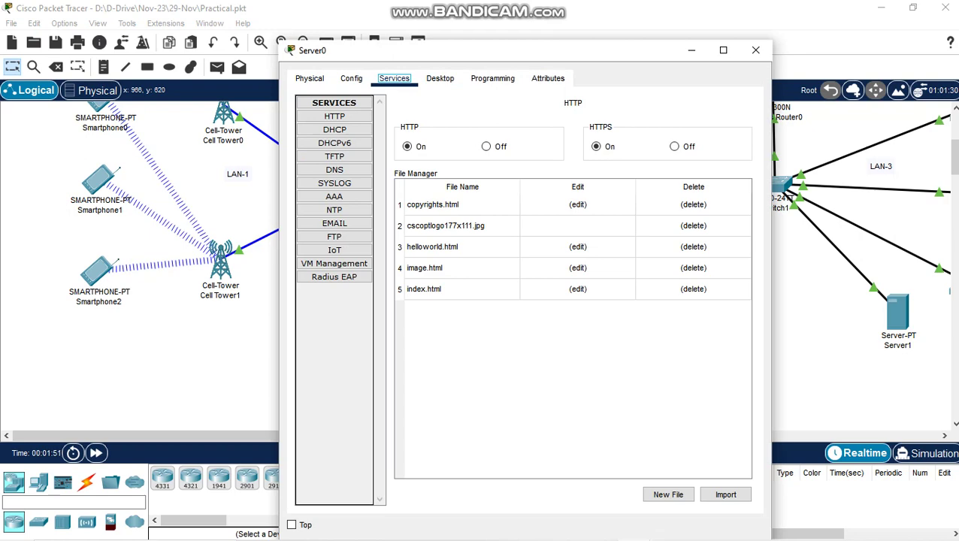
pyautogui.click(440, 79)
pyautogui.click(340, 134)
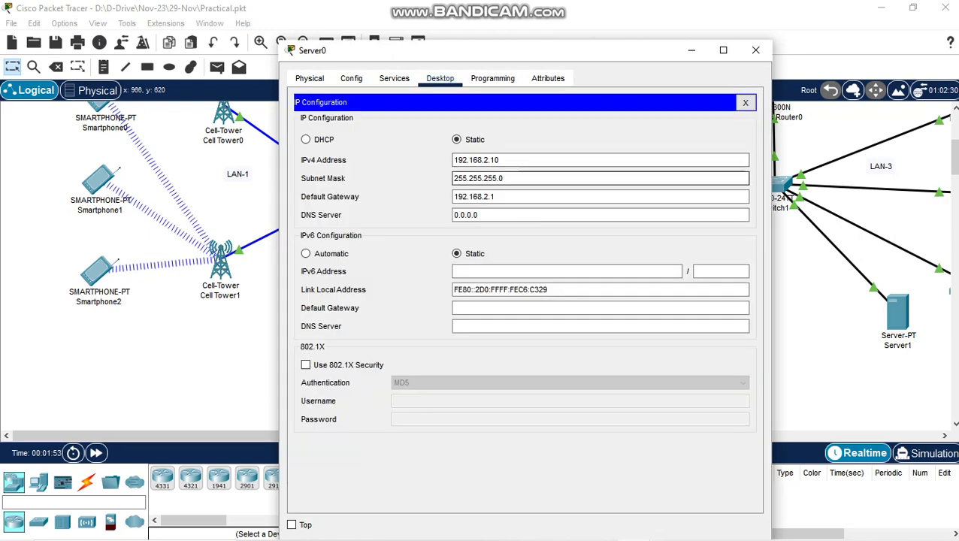
pyautogui.click(394, 79)
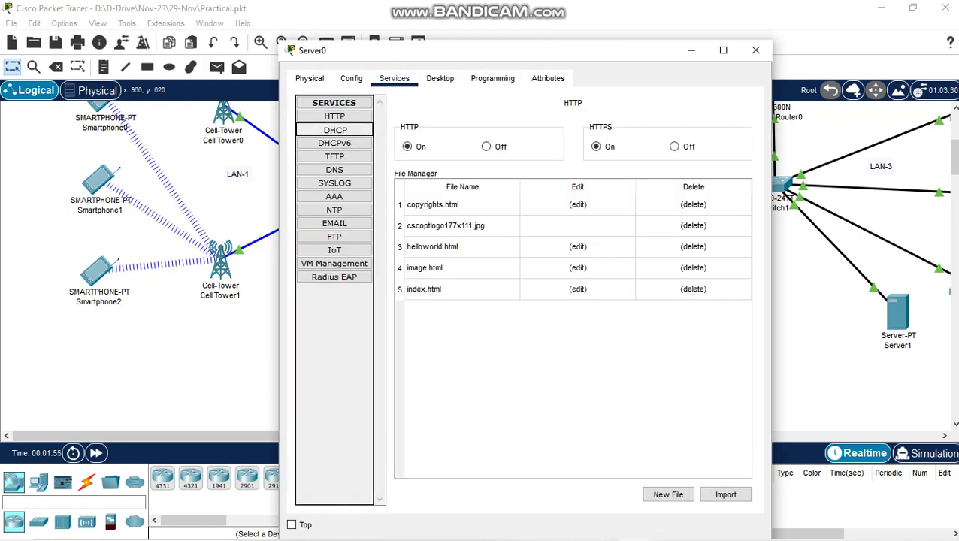
pyautogui.click(334, 130)
pyautogui.click(530, 354)
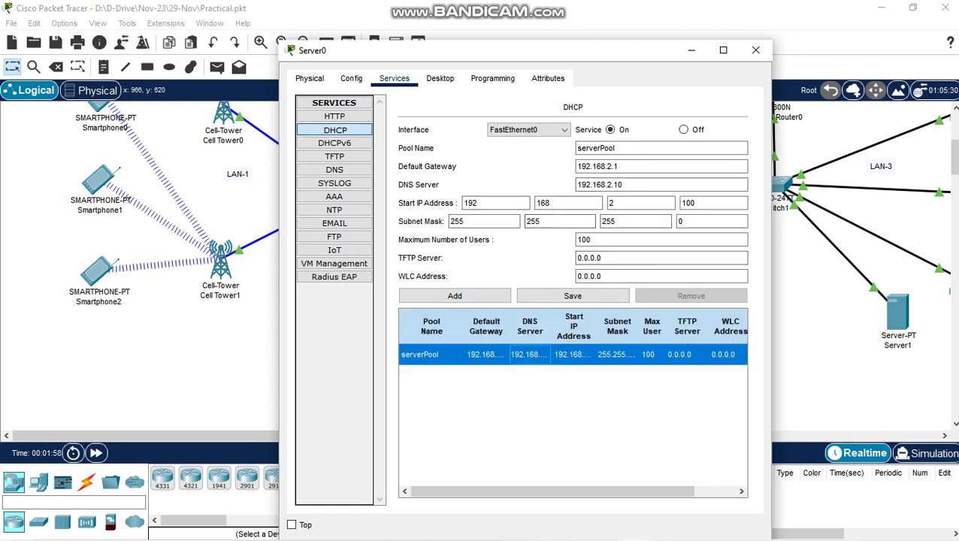
pyautogui.click(756, 50)
pyautogui.scroll(-5, 481, 264)
pyautogui.click(209, 292)
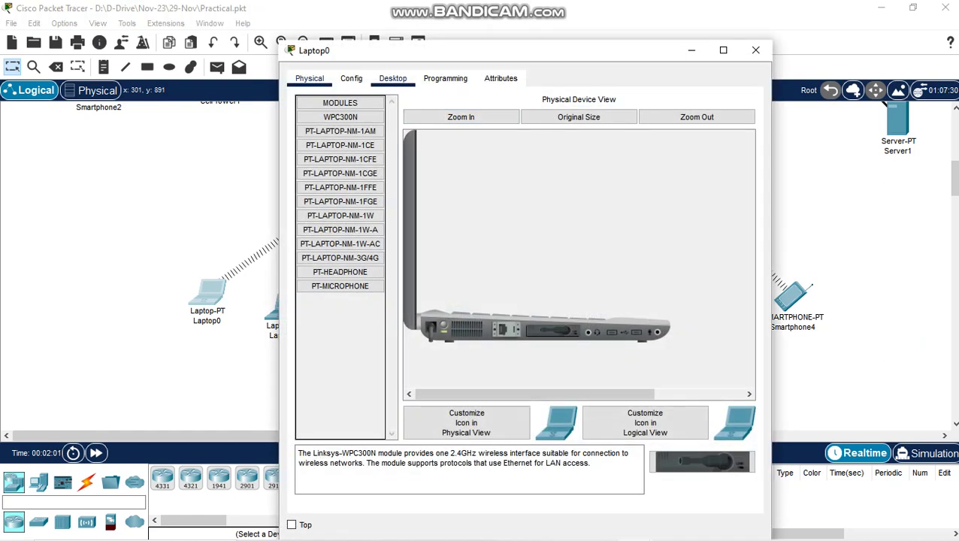
pyautogui.click(392, 78)
pyautogui.click(338, 136)
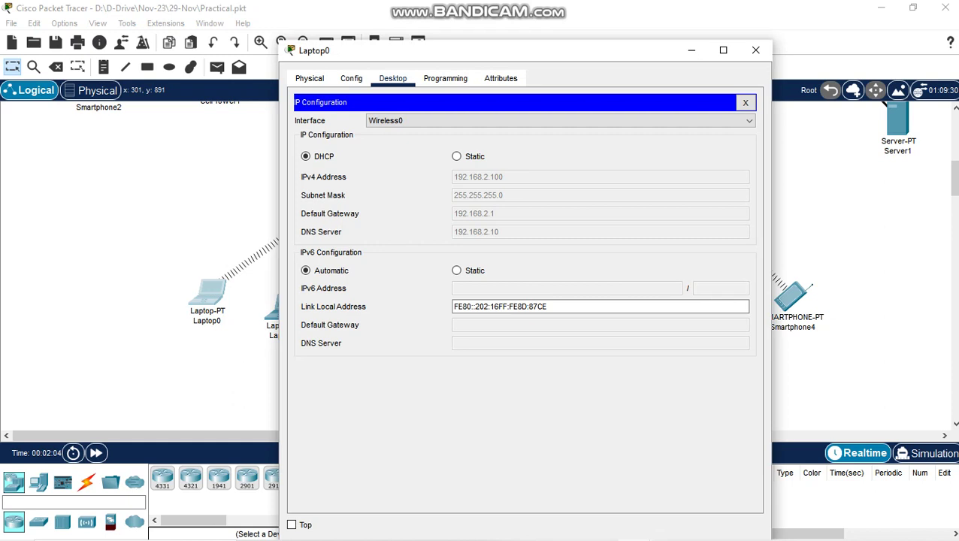
pyautogui.click(756, 50)
pyautogui.click(216, 67)
pyautogui.click(210, 292)
pyautogui.click(284, 306)
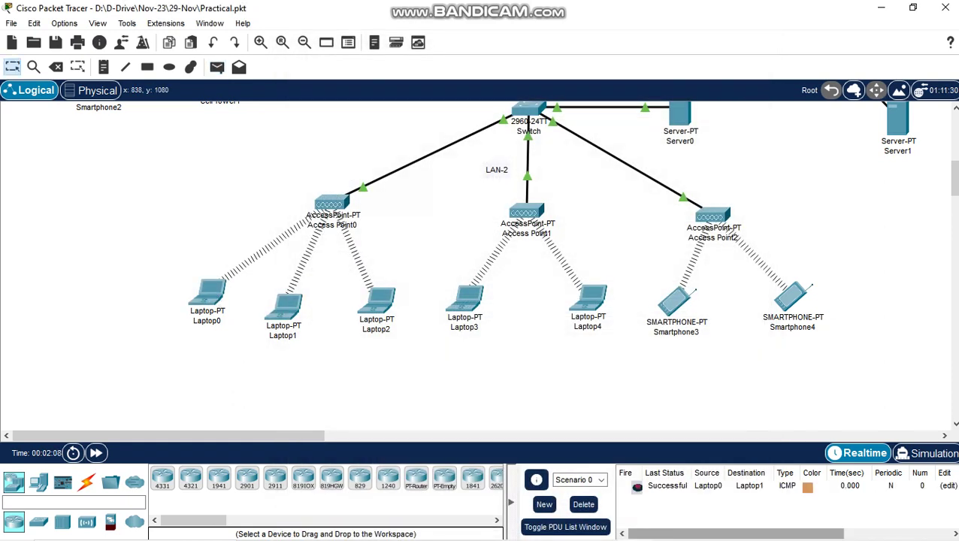
pyautogui.click(217, 67)
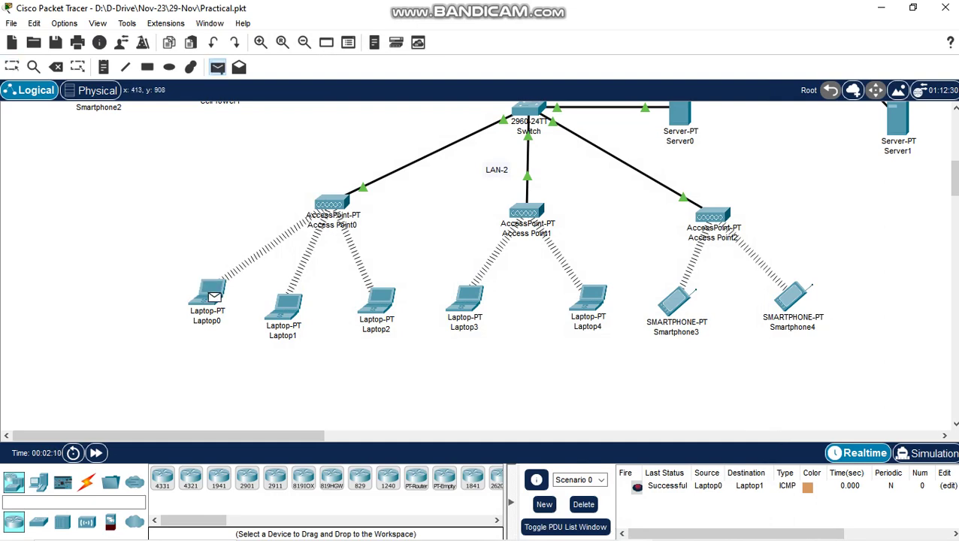
pyautogui.scroll(5, 215, 297)
pyautogui.click(533, 192)
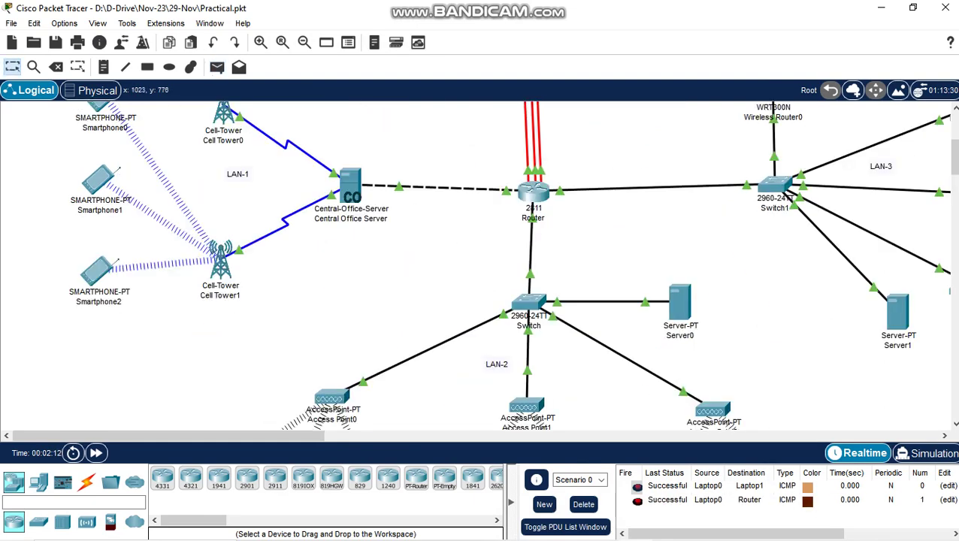
pyautogui.click(583, 505)
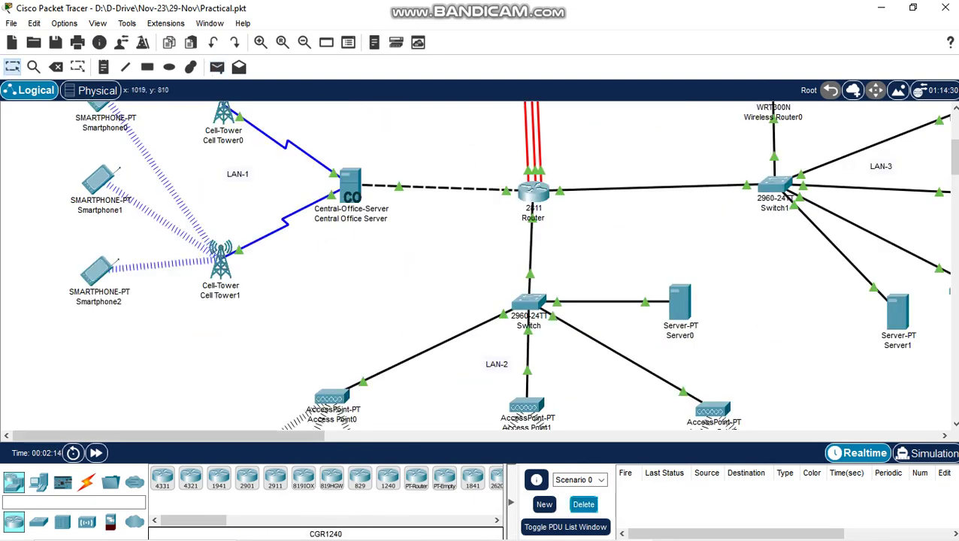
pyautogui.hscroll(6, 168, 436)
pyautogui.scroll(2, 481, 271)
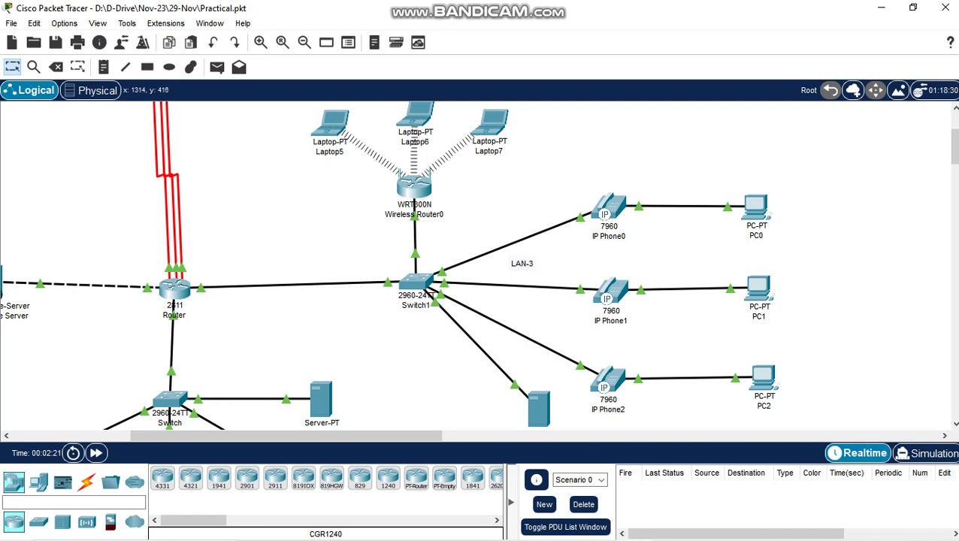
pyautogui.moveTo(723, 165); pyautogui.dragTo(814, 411)
pyautogui.moveTo(556, 173); pyautogui.dragTo(649, 397)
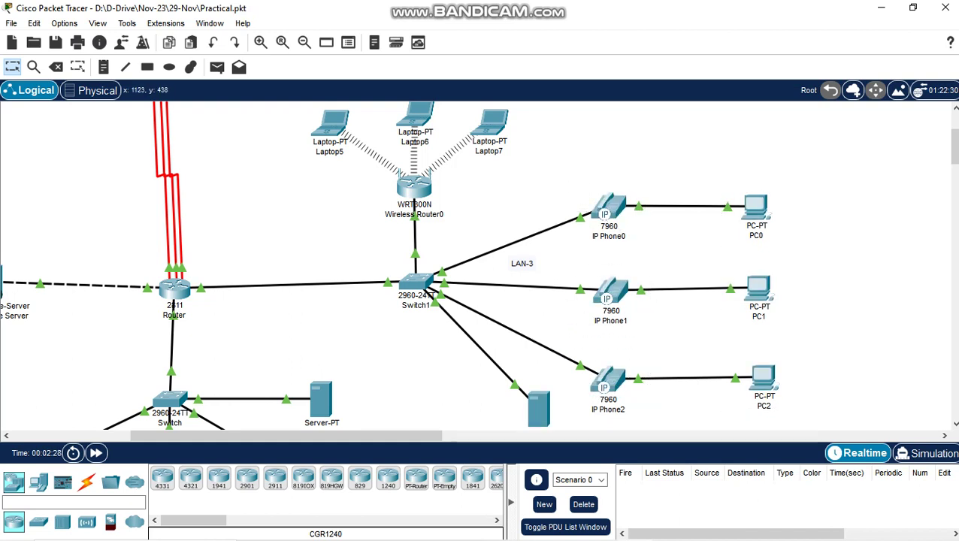
pyautogui.click(414, 282)
pyautogui.click(384, 78)
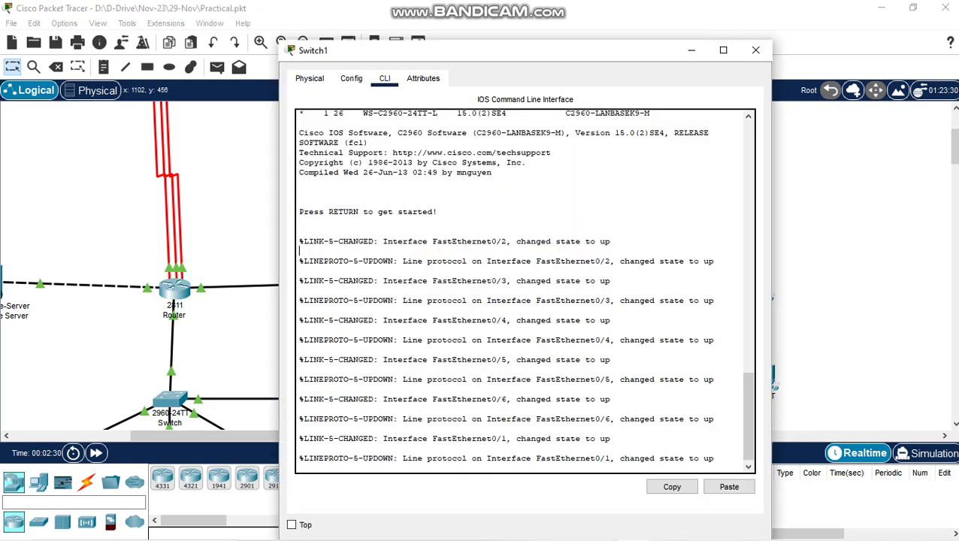
pyautogui.press('Return')
pyautogui.write('en')
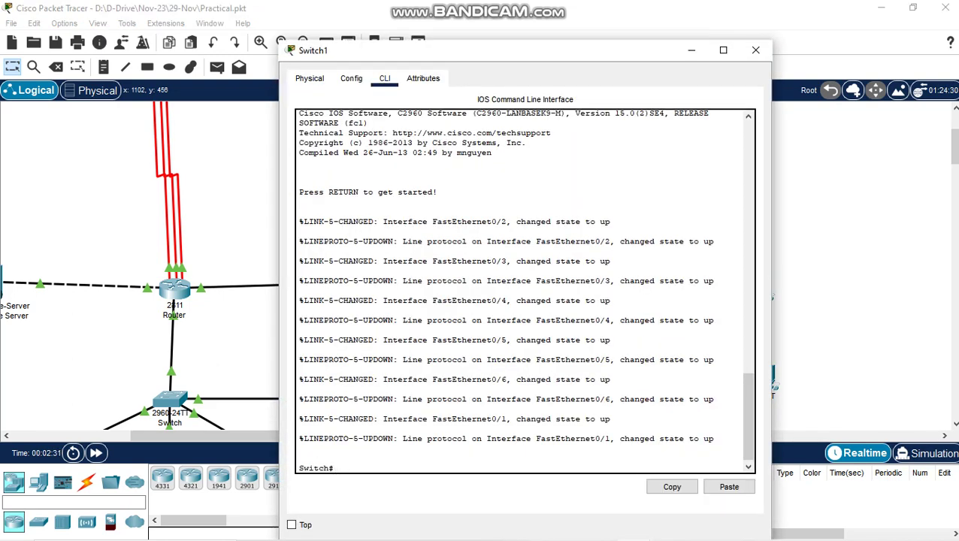
pyautogui.press('Return')
pyautogui.write('show vlan br')
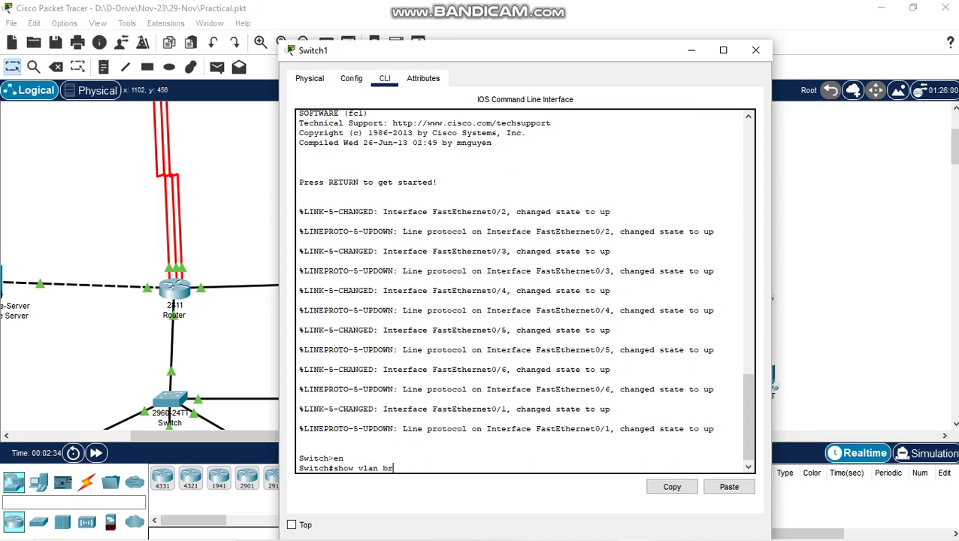
pyautogui.press('Tab')
pyautogui.press('Return')
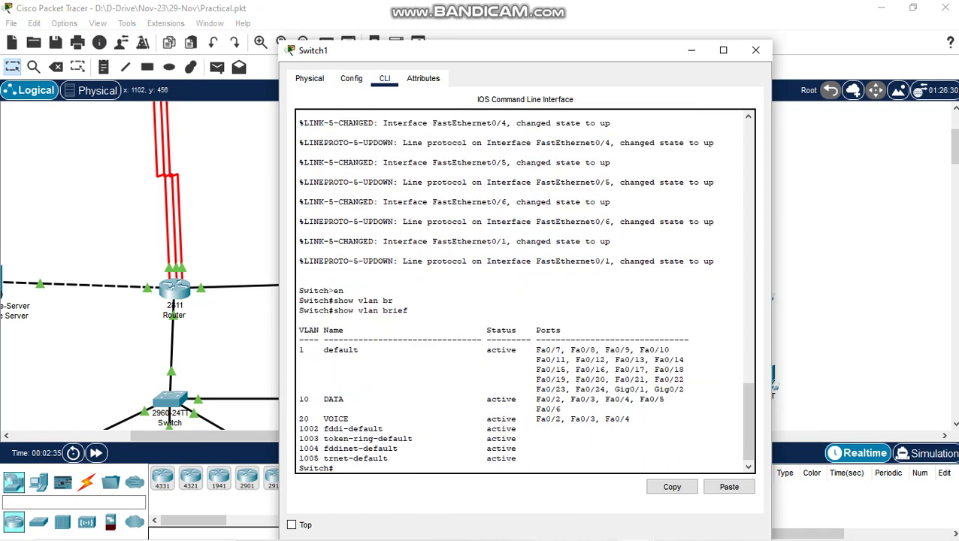
pyautogui.moveTo(299, 399); pyautogui.dragTo(665, 400)
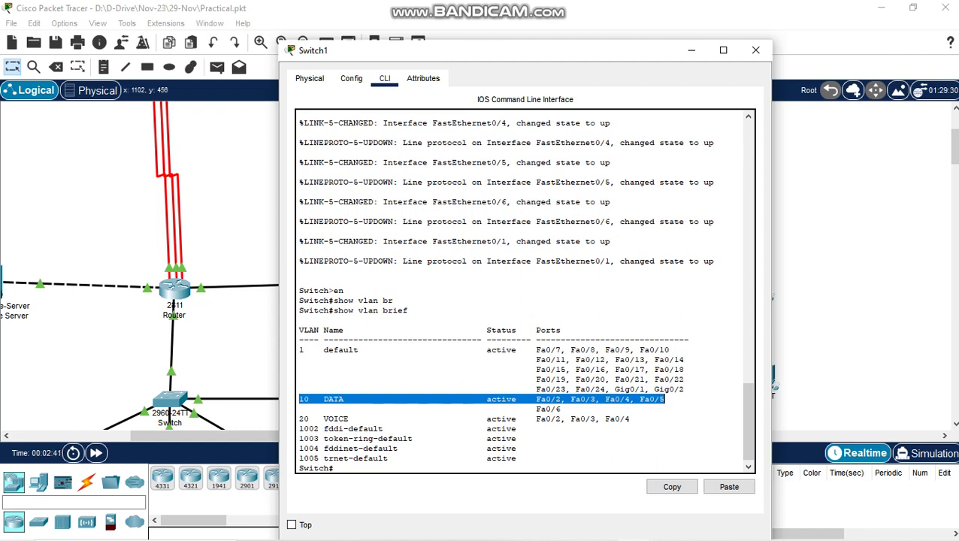
pyautogui.moveTo(299, 418); pyautogui.dragTo(629, 419)
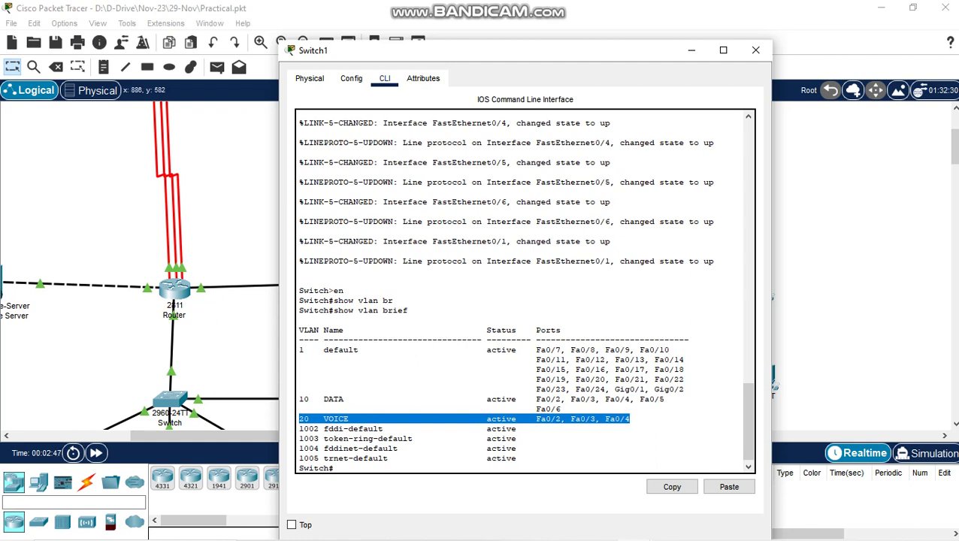
pyautogui.hotkey('alt', 'F4')
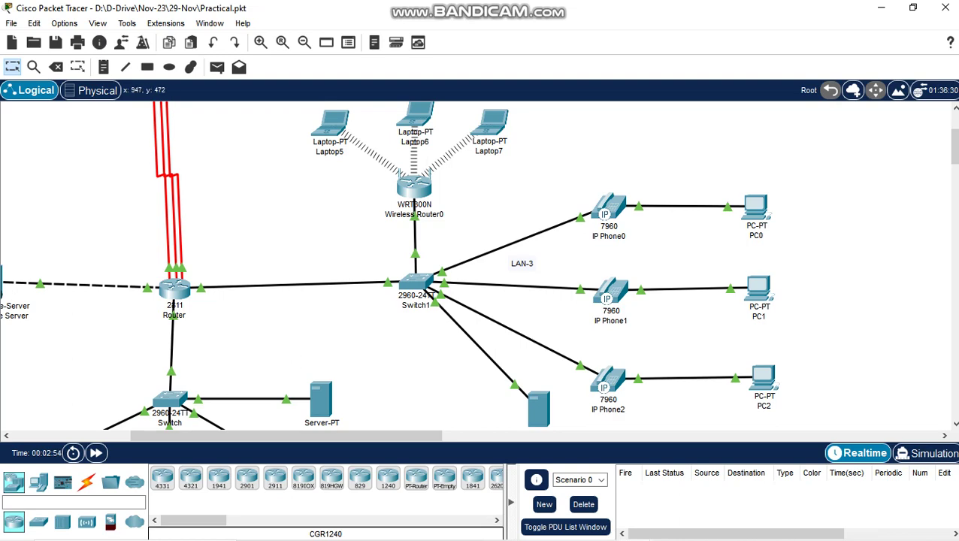
# Step: Exit configuration mode and display the Router's running configuration with sh run
pyautogui.click(174, 289)
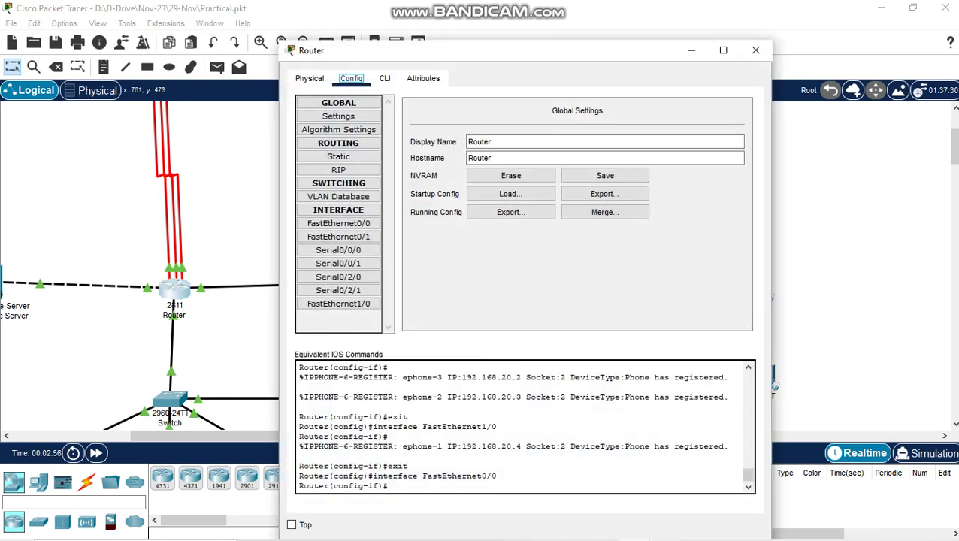
pyautogui.click(385, 79)
pyautogui.write('end')
pyautogui.press('Return')
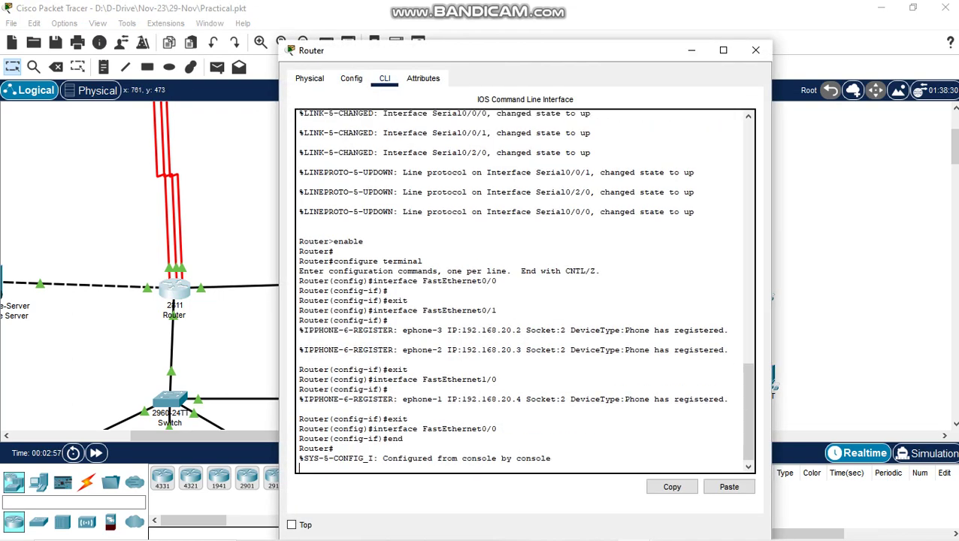
pyautogui.press('Return')
pyautogui.write('sh run')
pyautogui.press('Return')
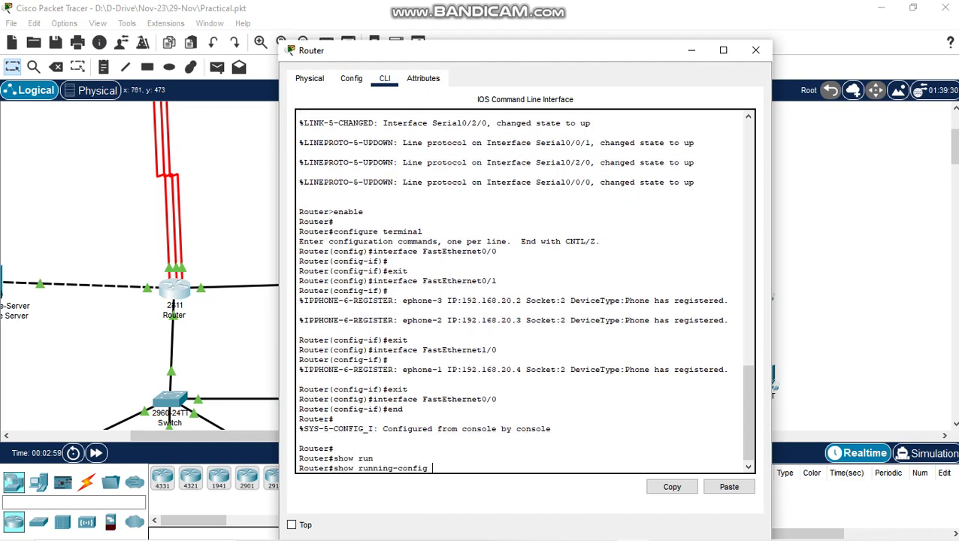
pyautogui.press('space')
pyautogui.press('space')
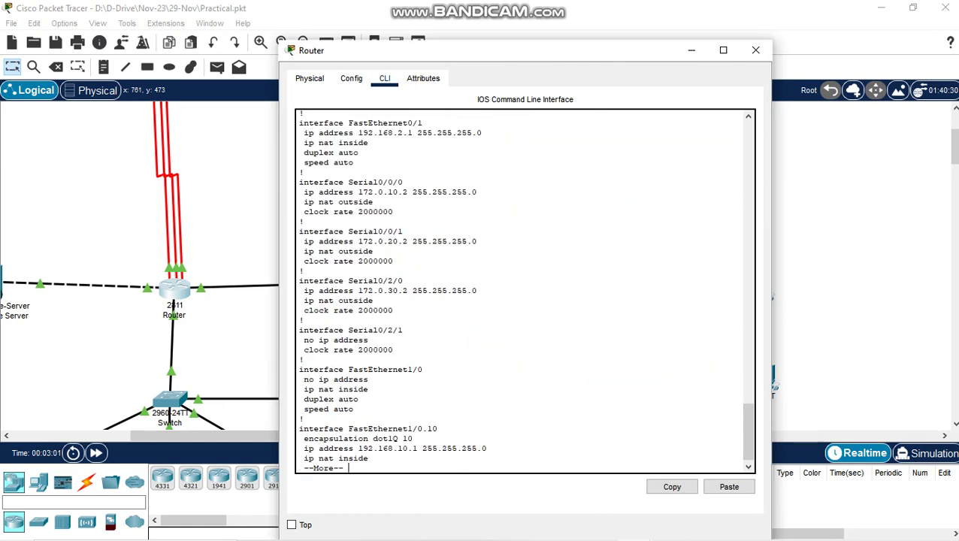
pyautogui.press('space')
pyautogui.press('space')
# Step: Highlight the FastEthernet1/0.10 and 1/0.20 subinterfaces and the IP-Phone DHCP pool, then close the window
pyautogui.scroll(15, 525, 291)
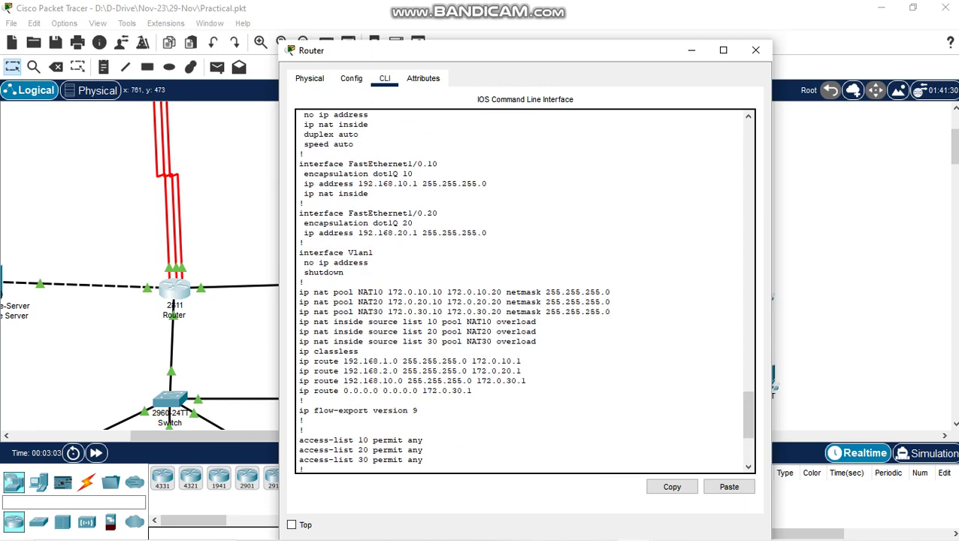
pyautogui.scroll(5, 525, 291)
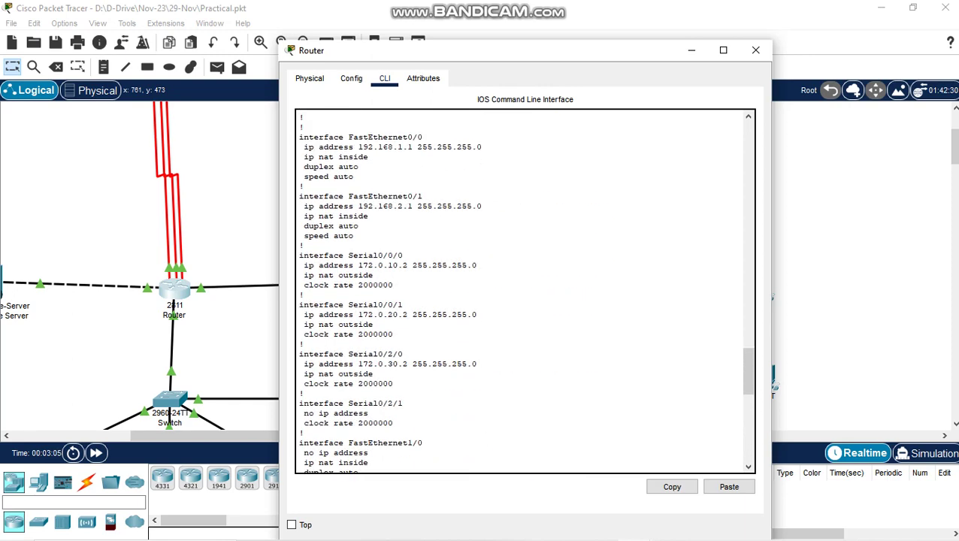
pyautogui.scroll(-3, 525, 291)
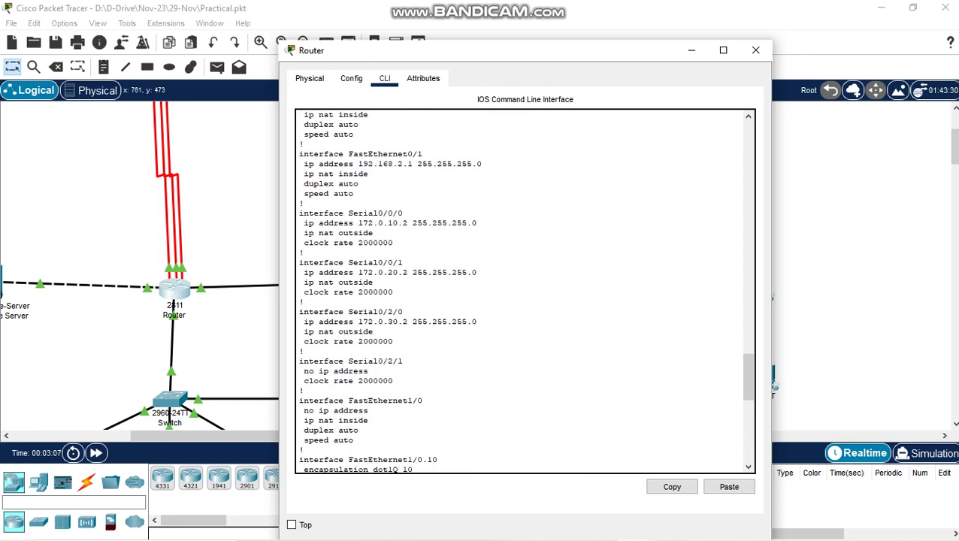
pyautogui.scroll(10, 525, 291)
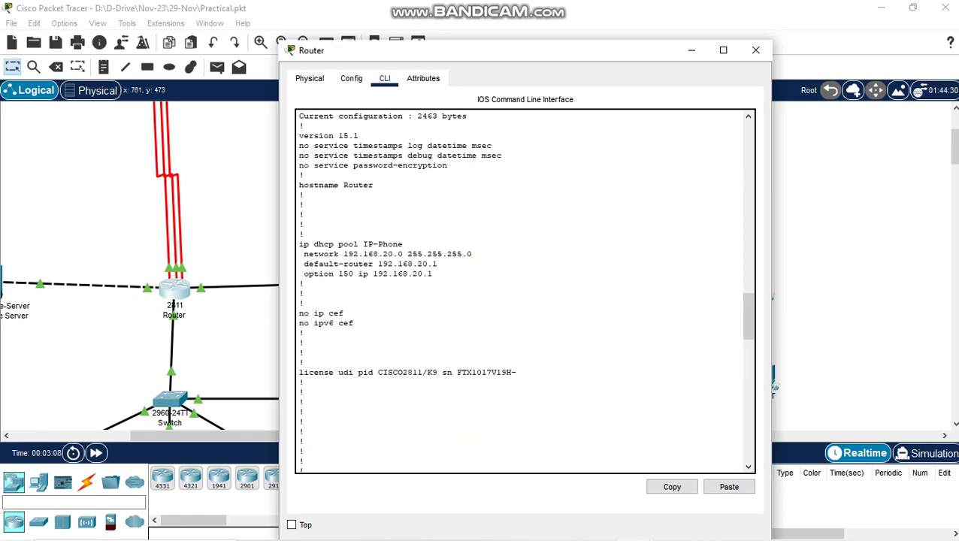
pyautogui.scroll(-20, 525, 291)
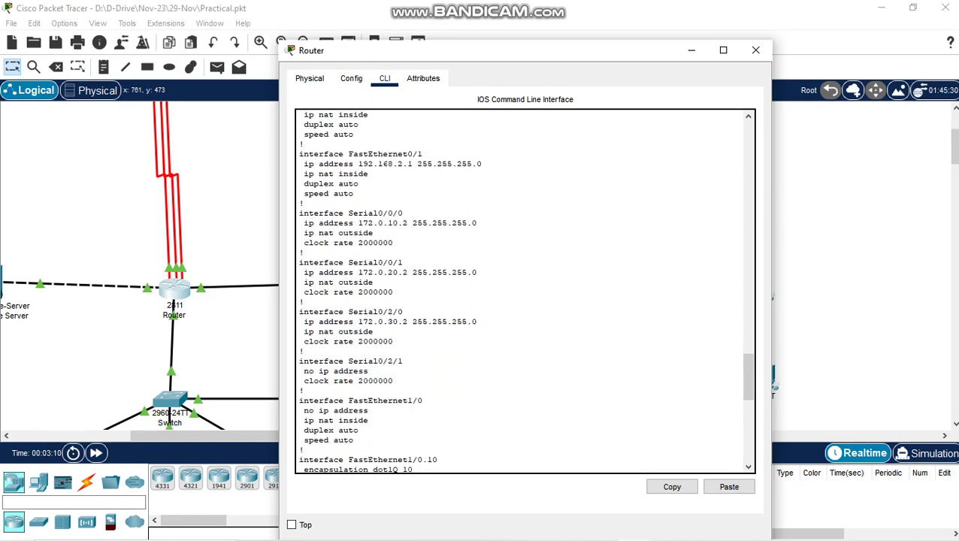
pyautogui.moveTo(299, 291); pyautogui.dragTo(486, 358)
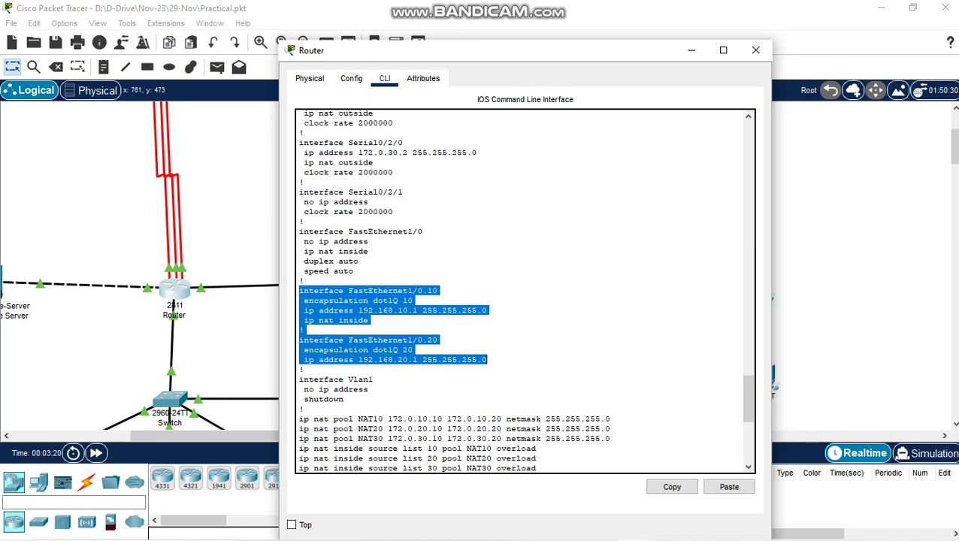
pyautogui.scroll(15, 525, 291)
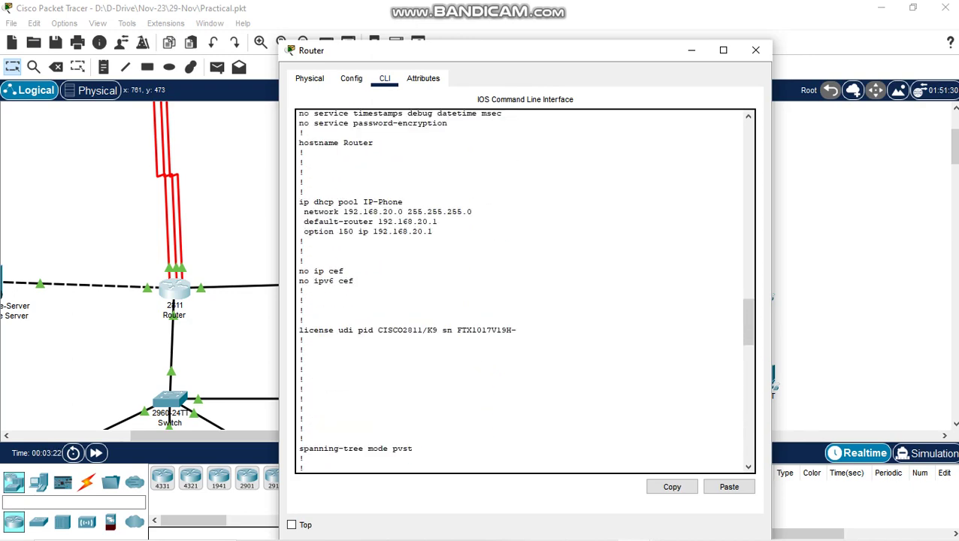
pyautogui.scroll(-3, 525, 291)
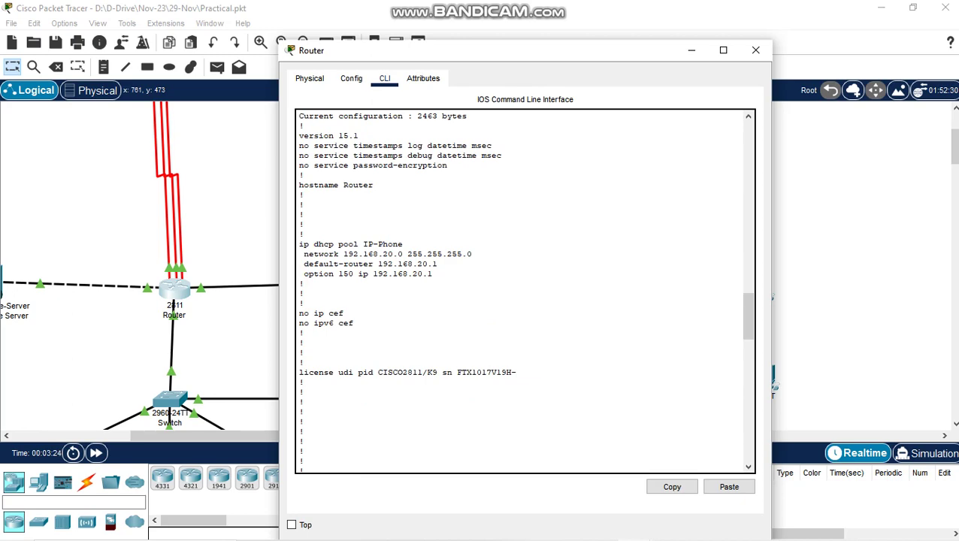
pyautogui.moveTo(300, 244); pyautogui.dragTo(302, 284)
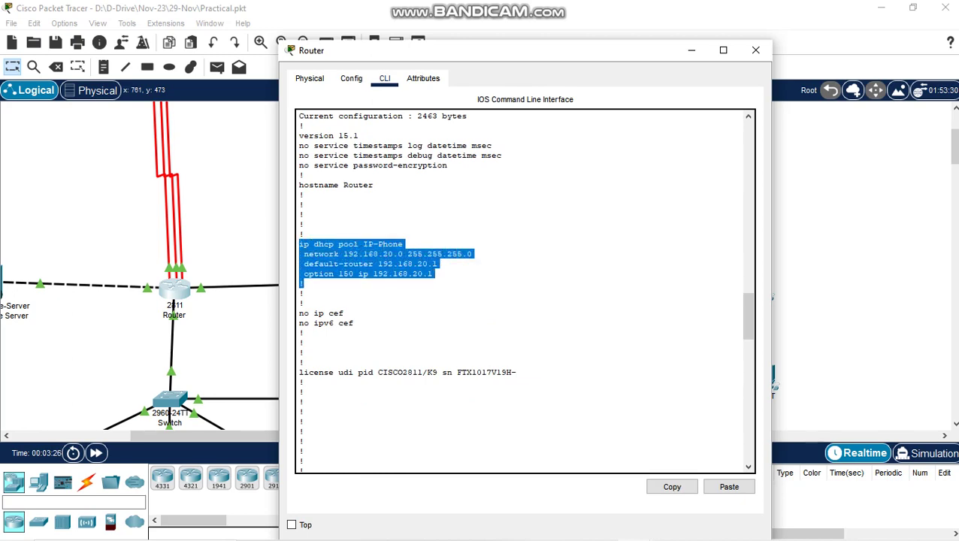
pyautogui.click(755, 50)
pyautogui.scroll(-3, 451, 263)
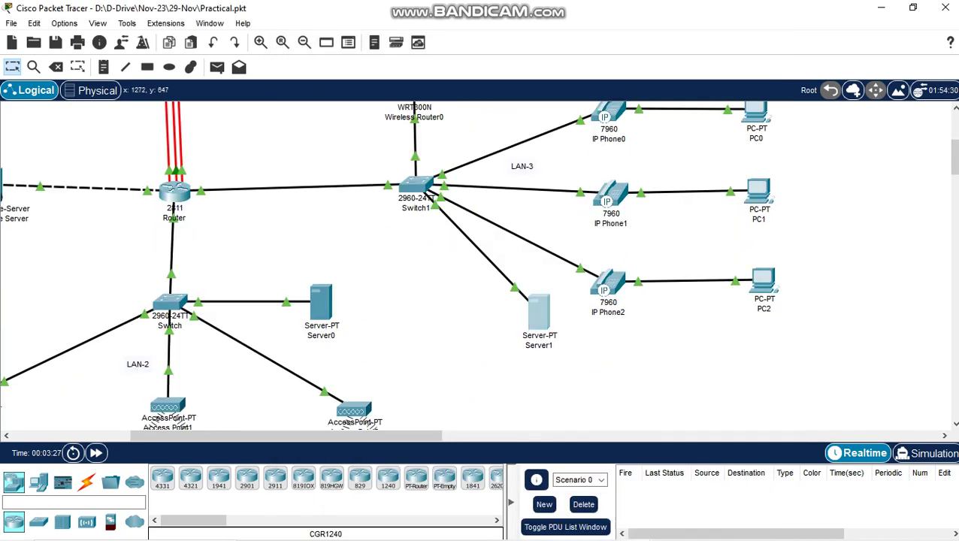
pyautogui.click(540, 310)
pyautogui.click(394, 78)
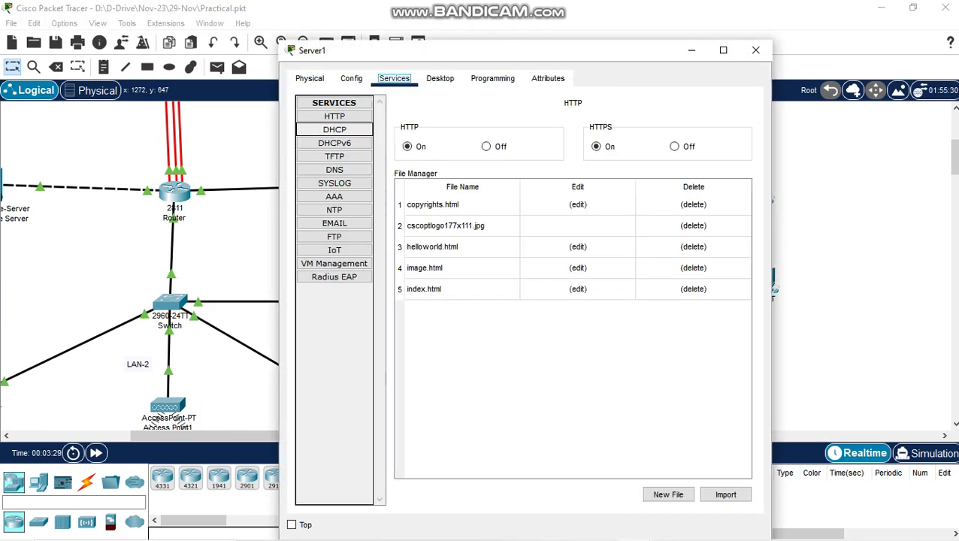
pyautogui.click(335, 130)
pyautogui.click(530, 354)
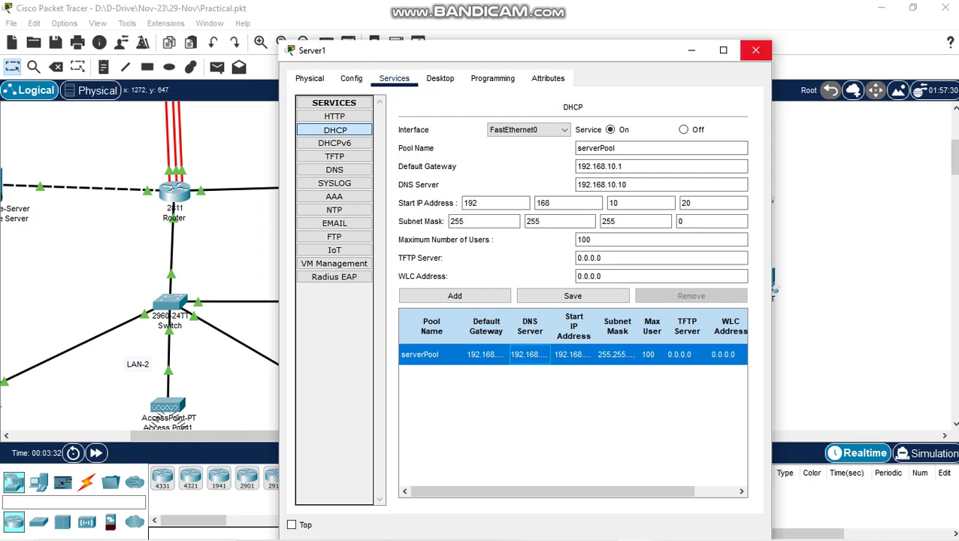
pyautogui.click(756, 50)
pyautogui.scroll(1, 389, 263)
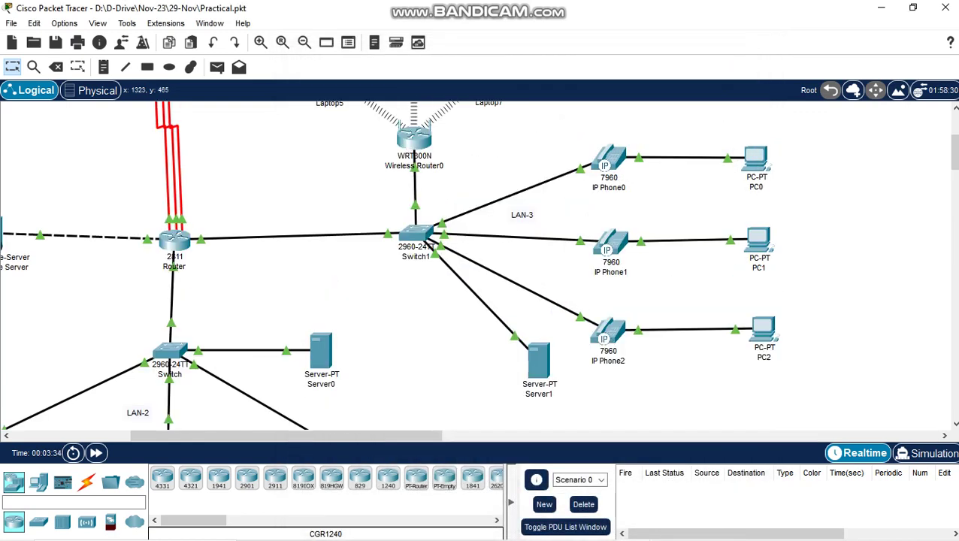
pyautogui.scroll(1, 478, 264)
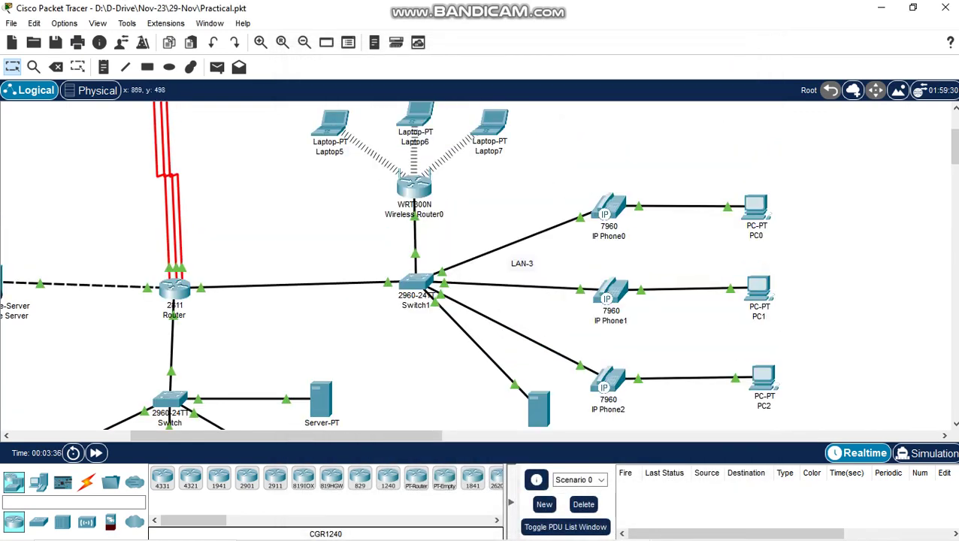
pyautogui.click(173, 288)
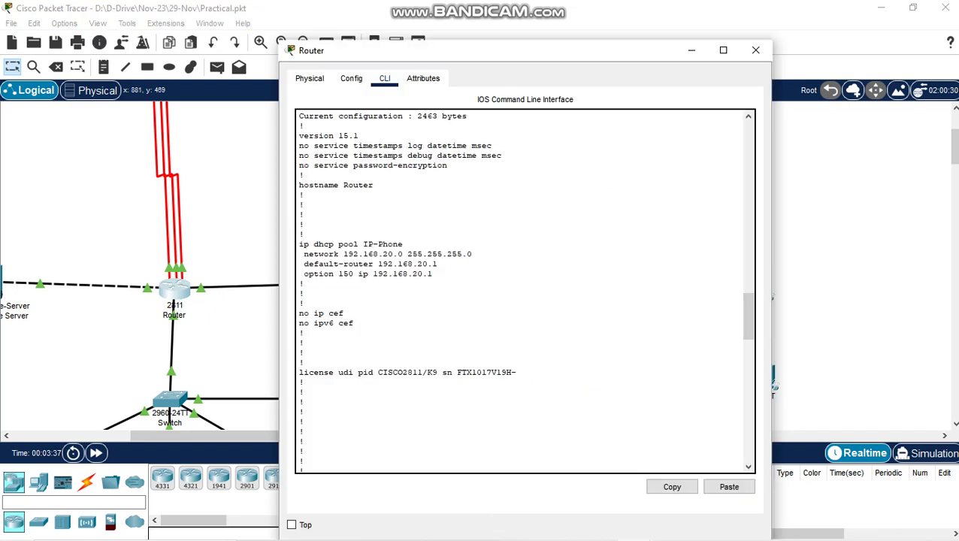
pyautogui.click(601, 527)
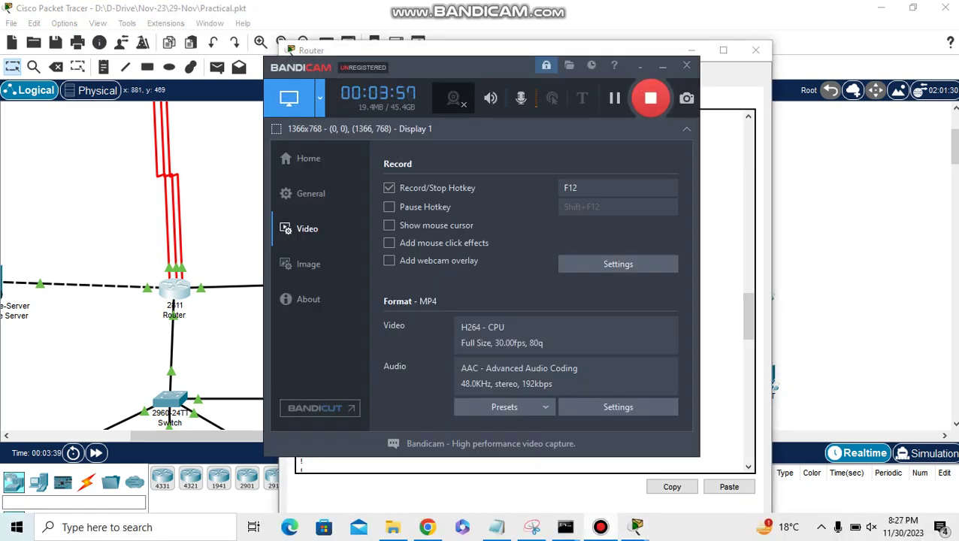
pyautogui.click(662, 67)
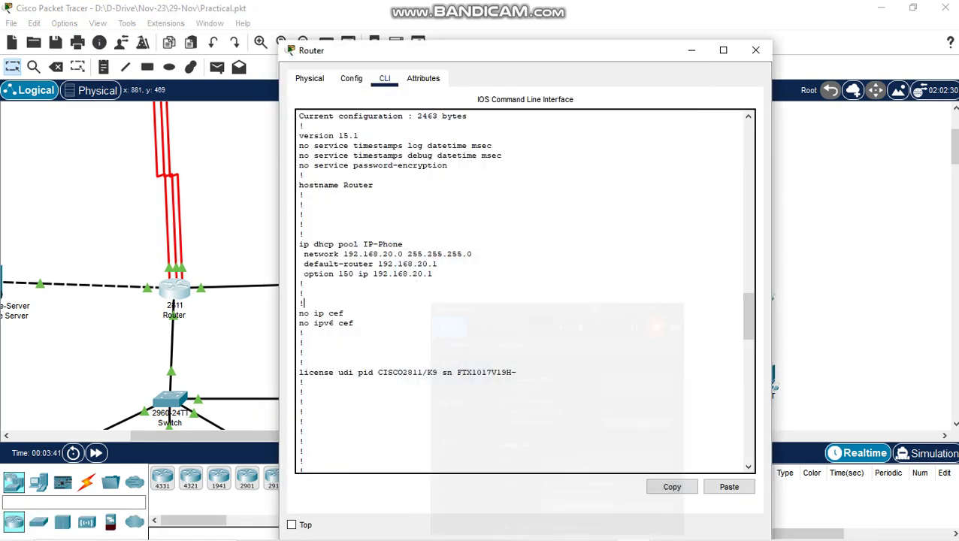
pyautogui.scroll(-20, 525, 292)
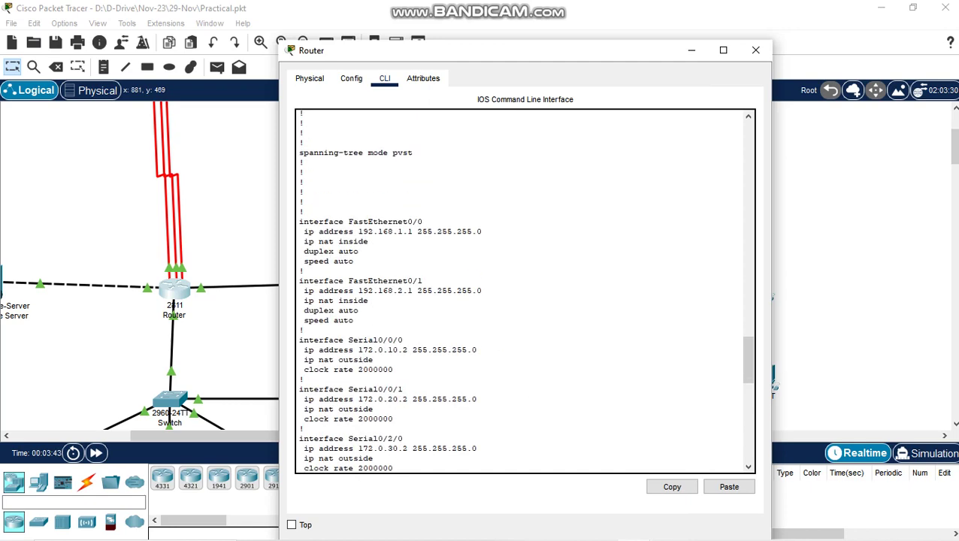
pyautogui.scroll(-4, 524, 292)
pyautogui.scroll(-7, 525, 291)
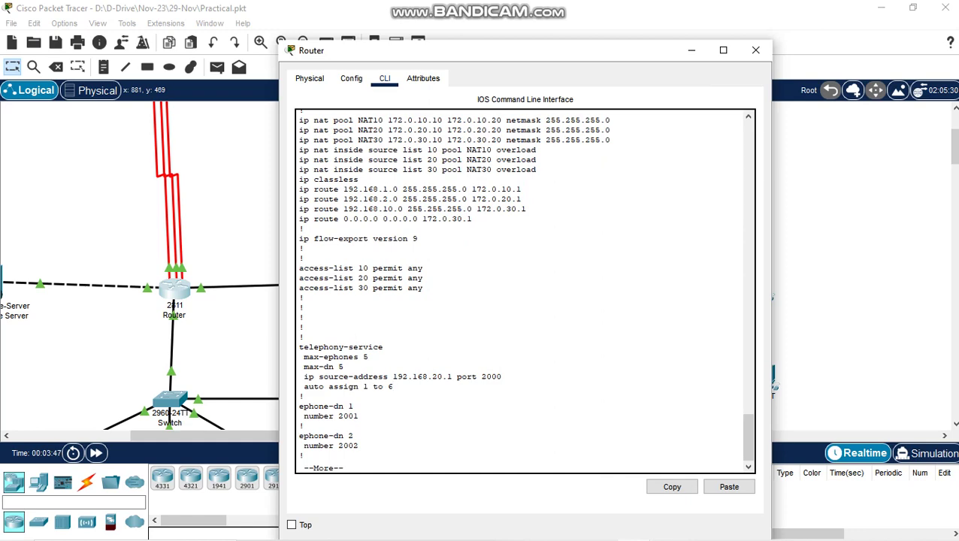
pyautogui.press('space')
pyautogui.scroll(9, 525, 291)
pyautogui.scroll(-4, 525, 292)
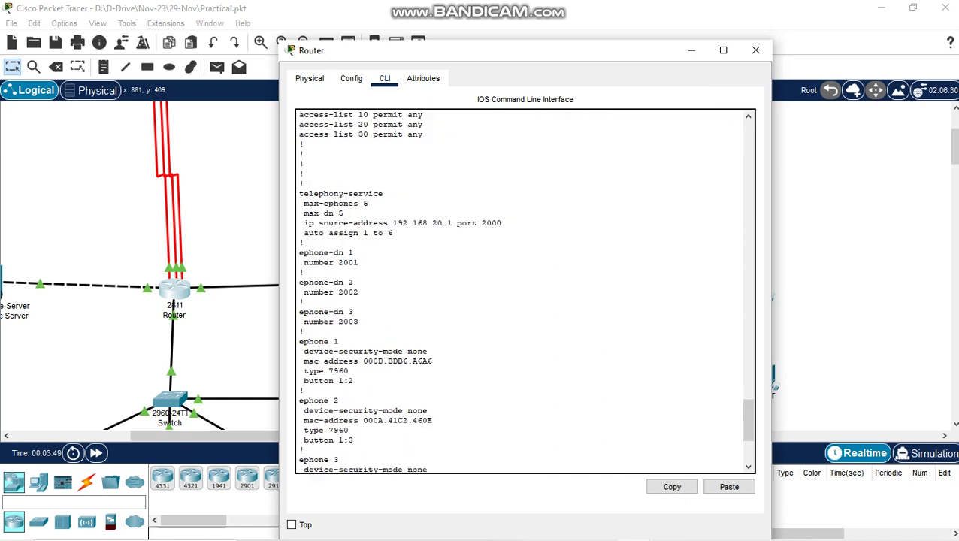
pyautogui.moveTo(300, 193); pyautogui.dragTo(358, 387)
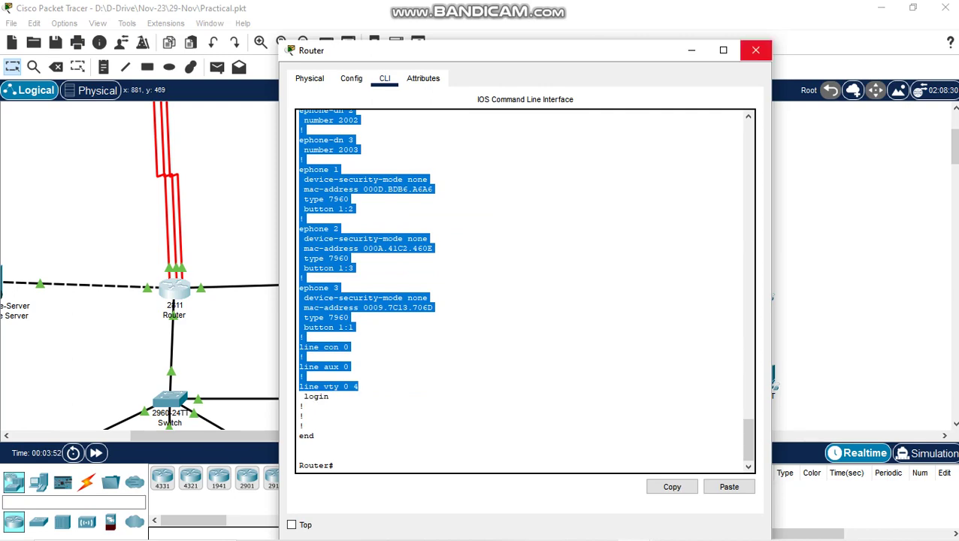
pyautogui.click(756, 50)
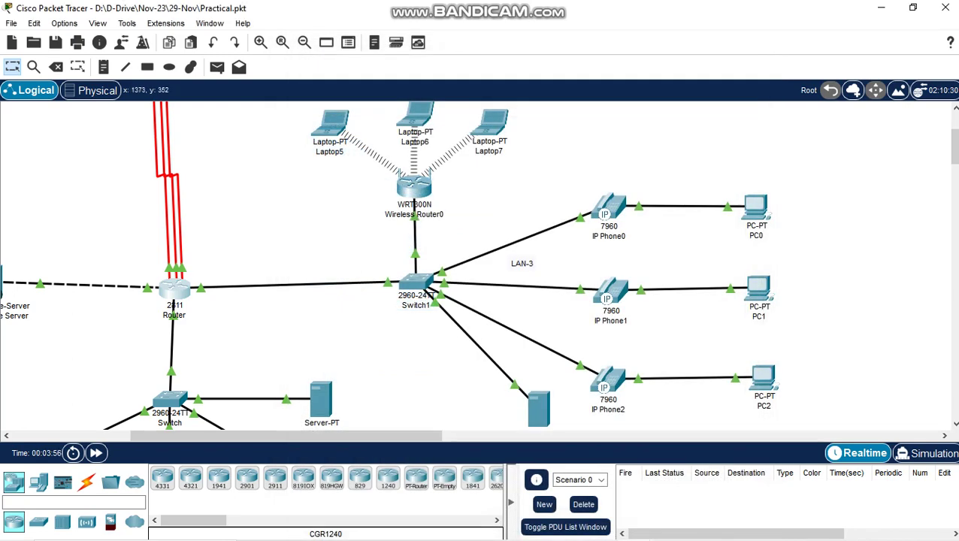
pyautogui.moveTo(609, 211)
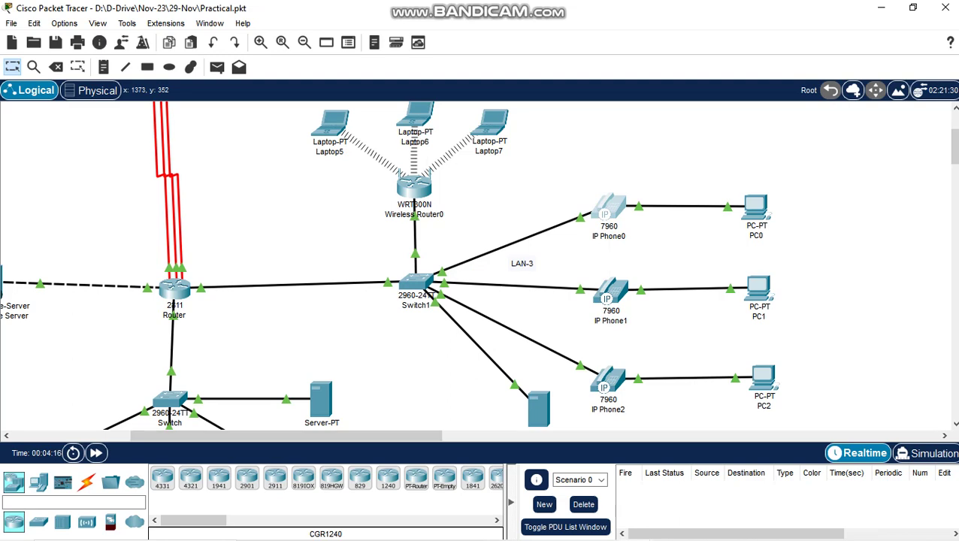
# Step: Read the extensions of IP Phone0 (2002), IP Phone1 (2003) and IP Phone2 (2001) on their GUI screens
pyautogui.click(608, 206)
pyautogui.click(385, 78)
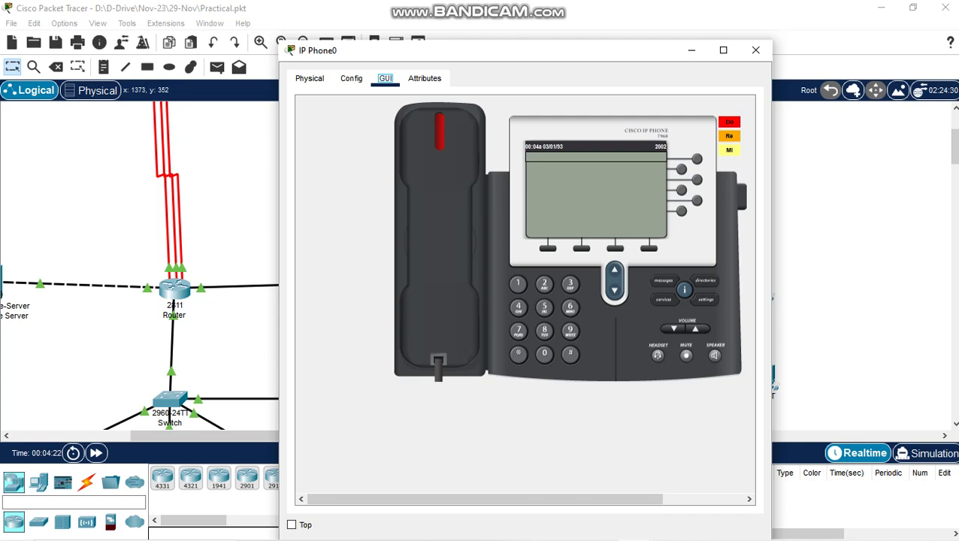
pyautogui.click(756, 49)
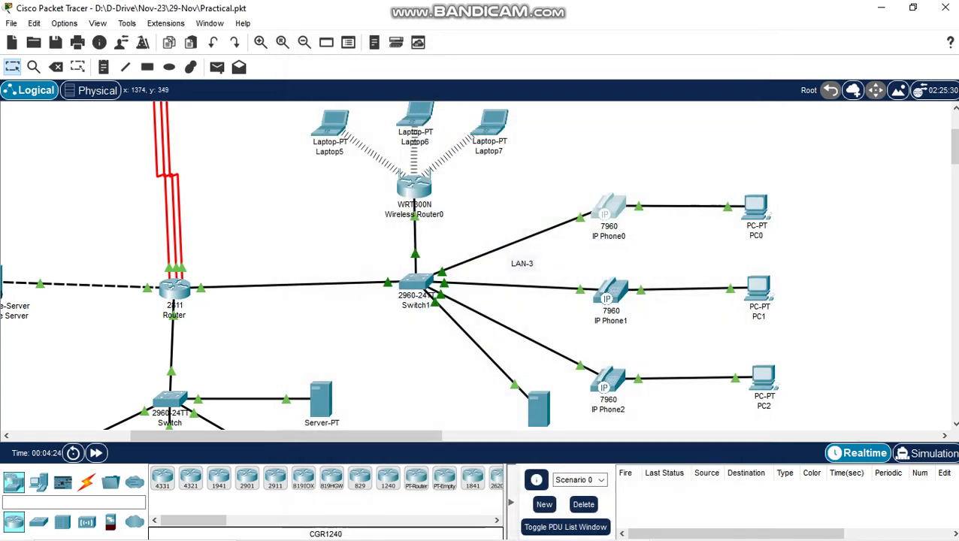
pyautogui.click(610, 290)
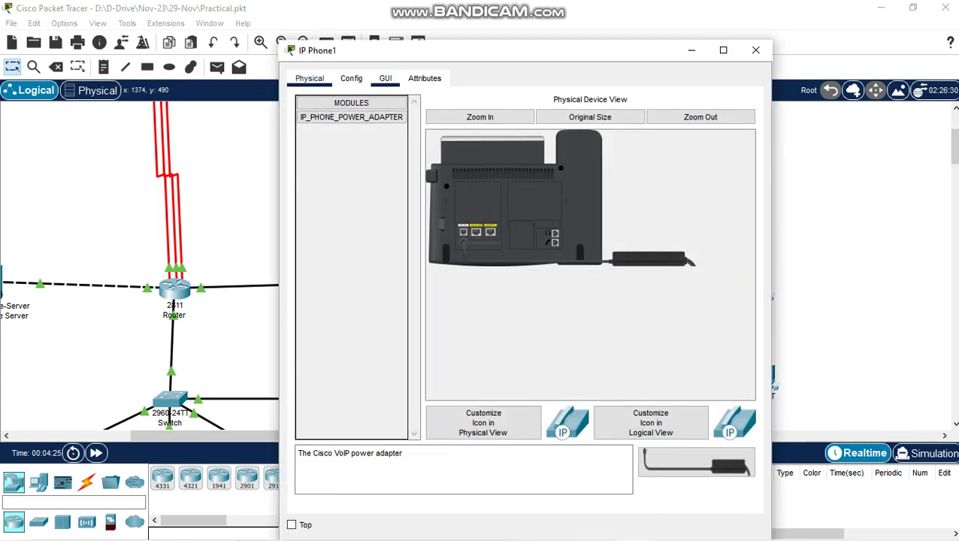
pyautogui.click(385, 78)
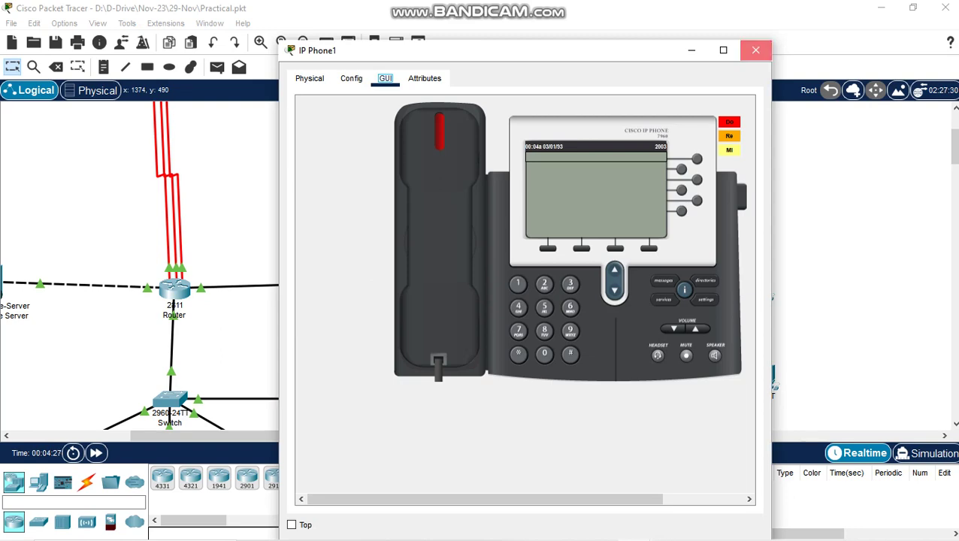
pyautogui.click(755, 50)
pyautogui.click(609, 379)
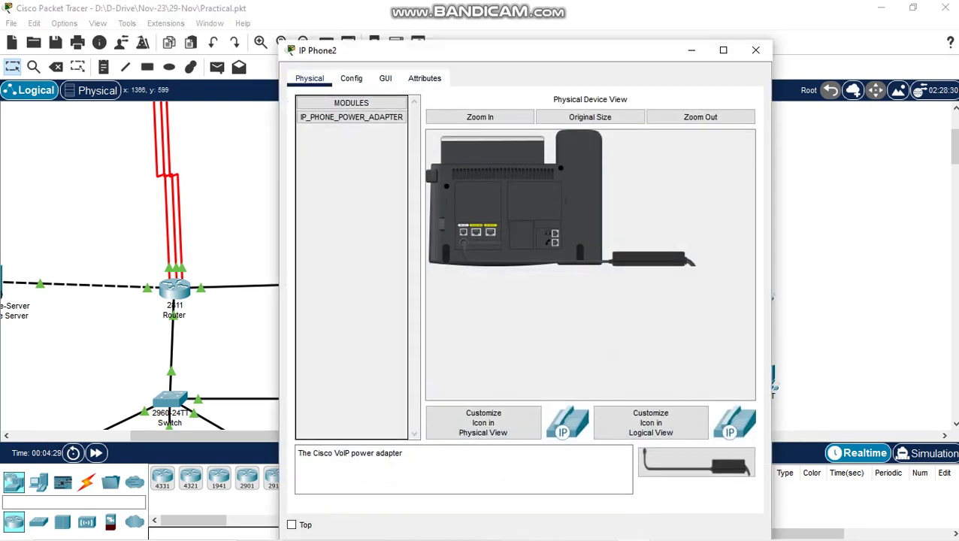
pyautogui.click(385, 78)
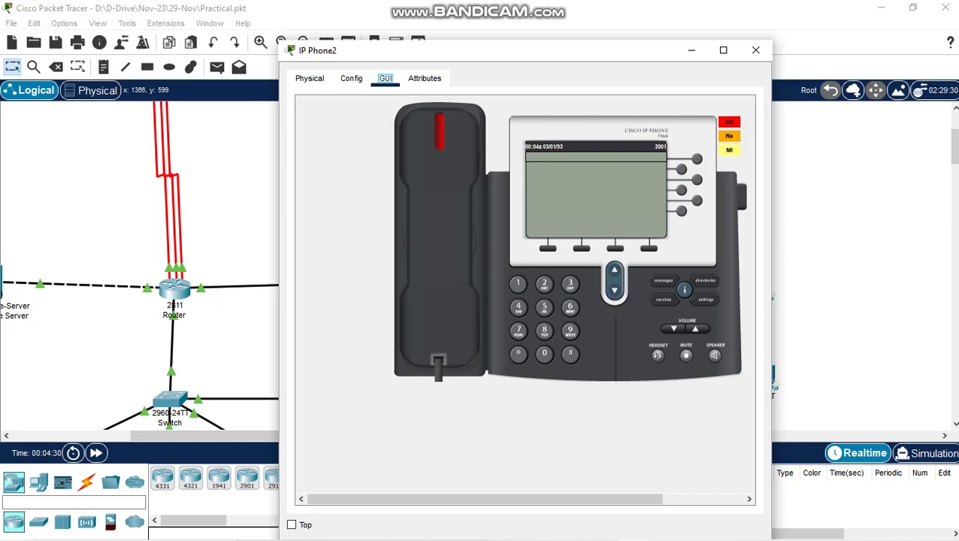
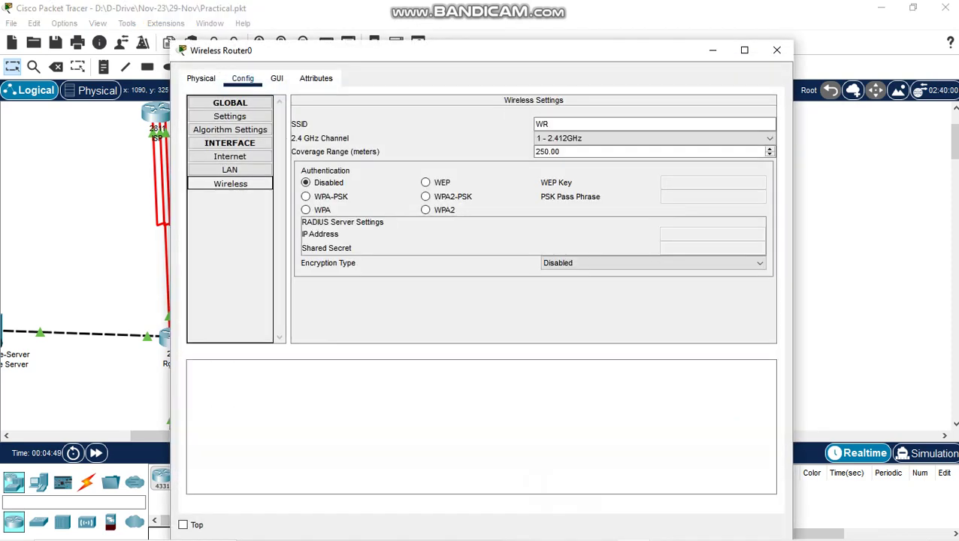
# Step: Secure Wireless Router0's WR network with WPA2-PSK and a pass phrase, then close its settings
pyautogui.click(426, 196)
pyautogui.click(713, 196)
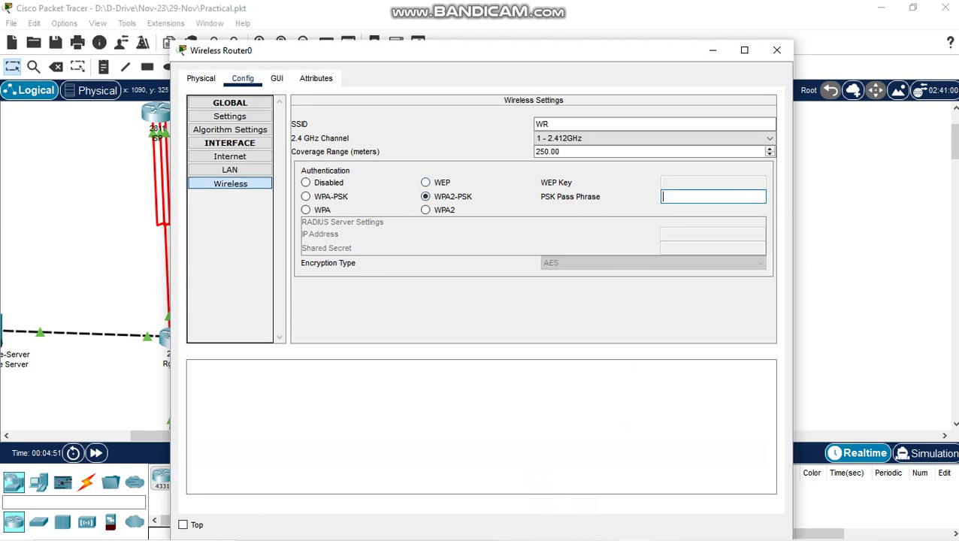
pyautogui.write('1234567890')
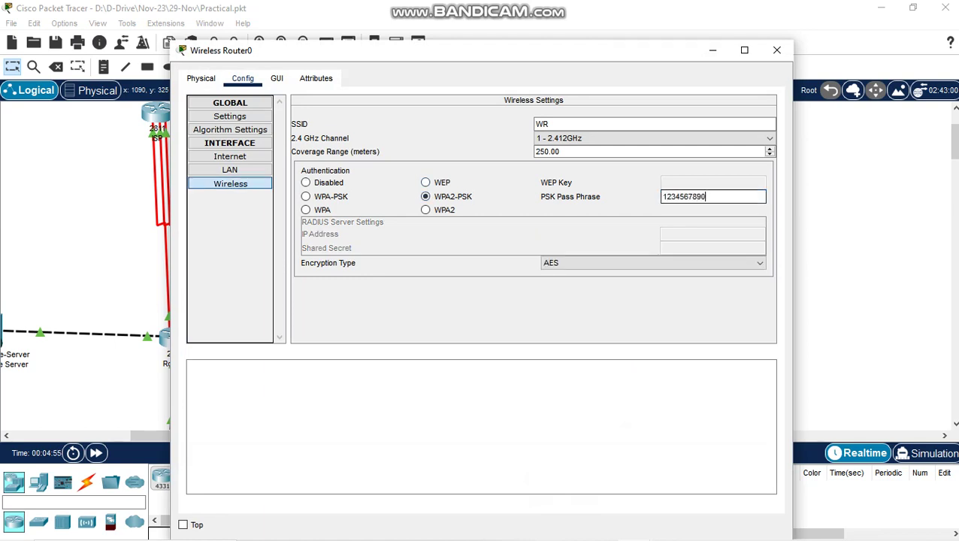
pyautogui.moveTo(705, 197); pyautogui.dragTo(662, 197)
pyautogui.hotkey('ctrl', 'c')
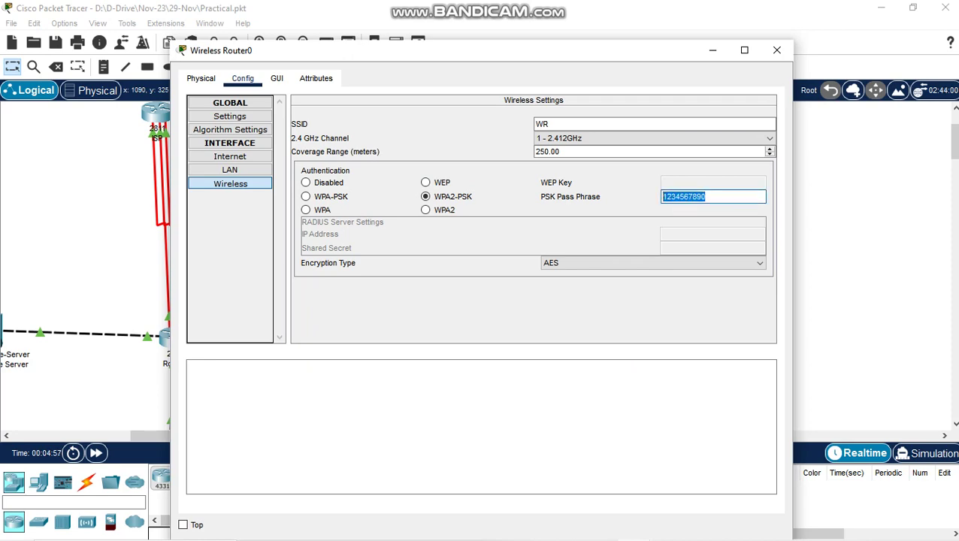
pyautogui.click(776, 49)
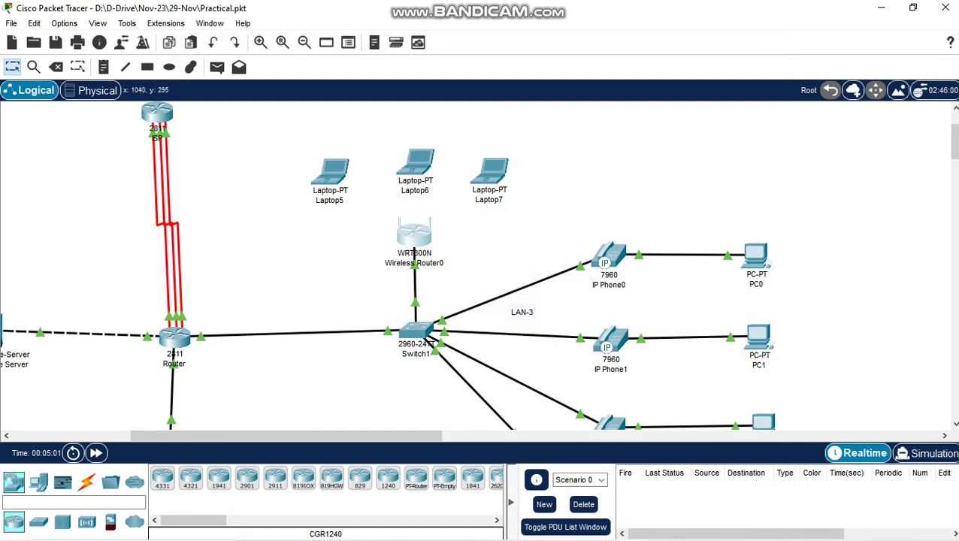
# Step: Set Laptop5's Wireless0 to WPA2-PSK with the network pass phrase
pyautogui.click(330, 173)
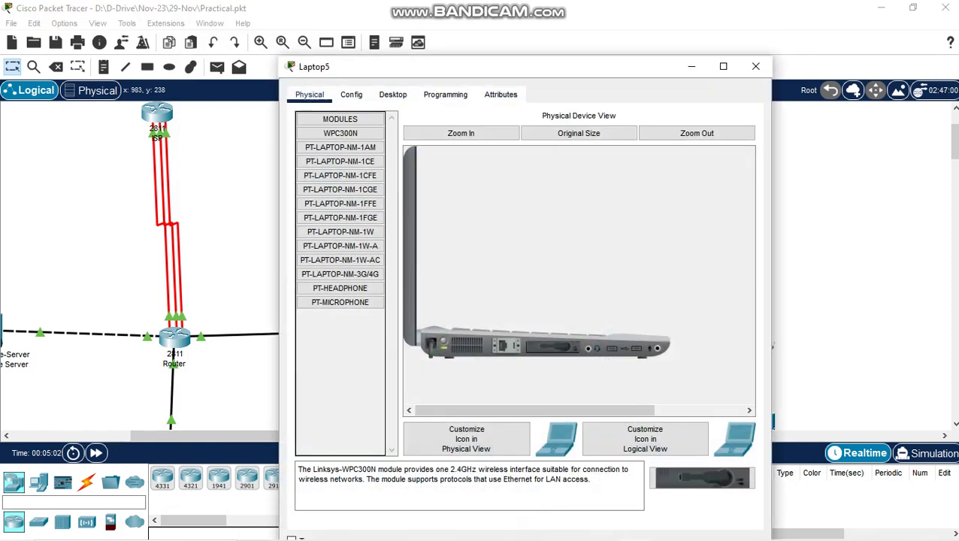
pyautogui.click(351, 93)
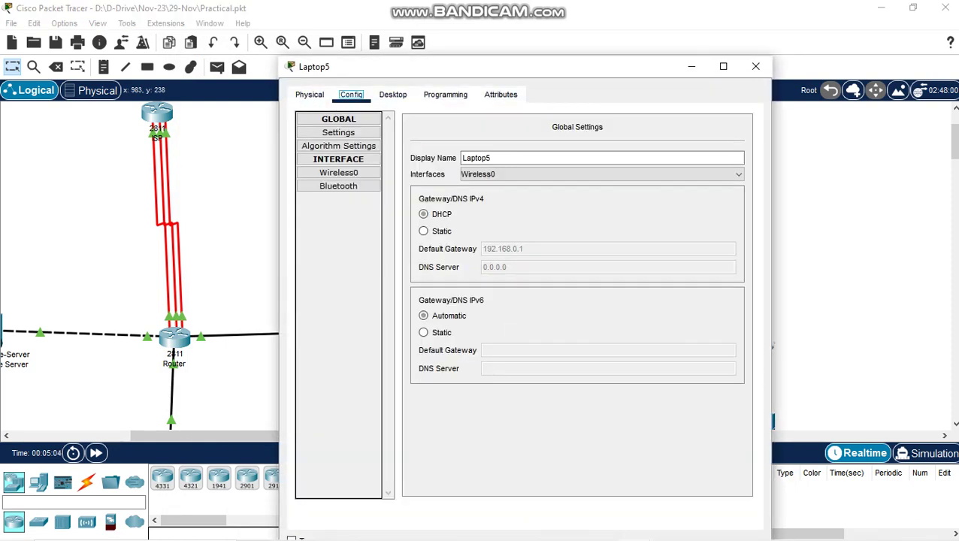
pyautogui.click(338, 172)
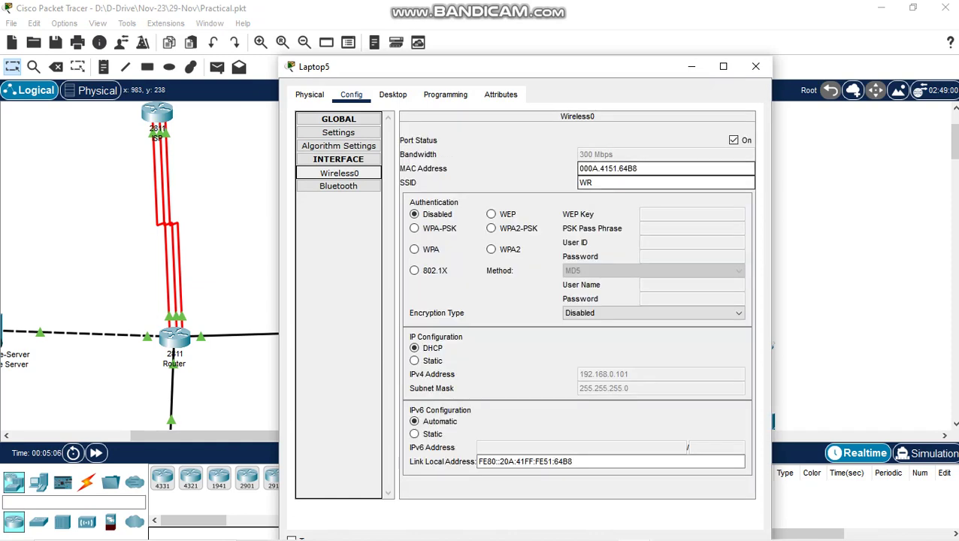
pyautogui.click(491, 228)
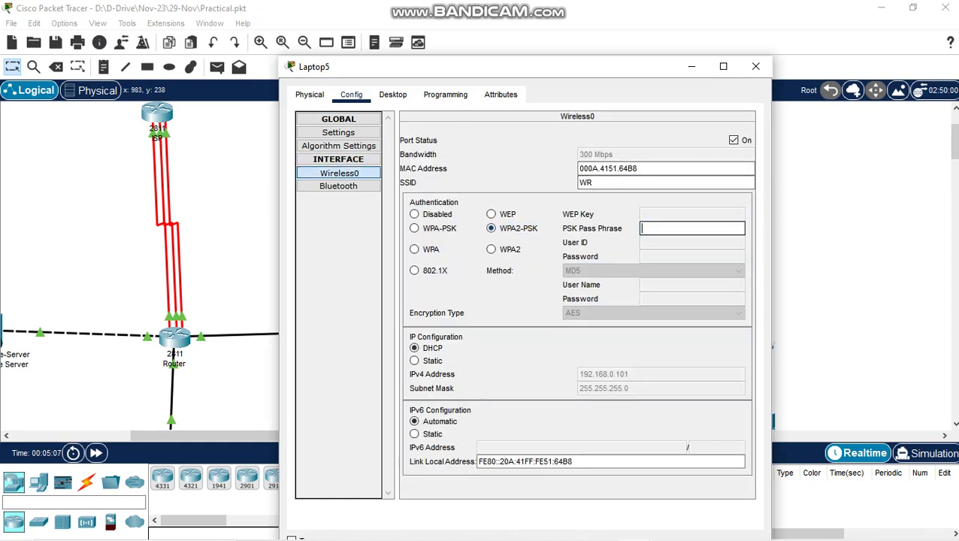
pyautogui.write('1234567890')
pyautogui.click(755, 66)
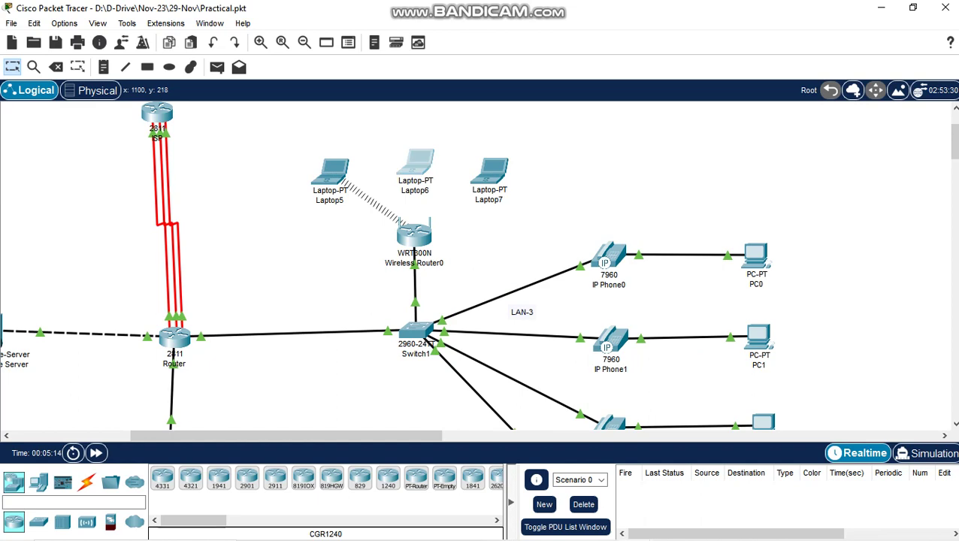
# Step: Set Laptop6's Wireless0 to WPA2-PSK with the network pass phrase
pyautogui.click(415, 169)
pyautogui.click(351, 78)
pyautogui.click(339, 156)
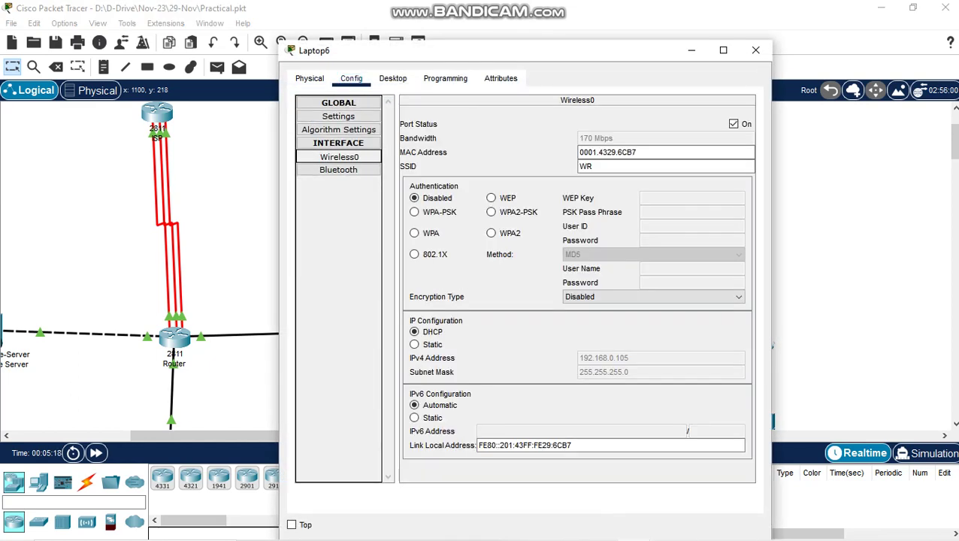
pyautogui.click(491, 212)
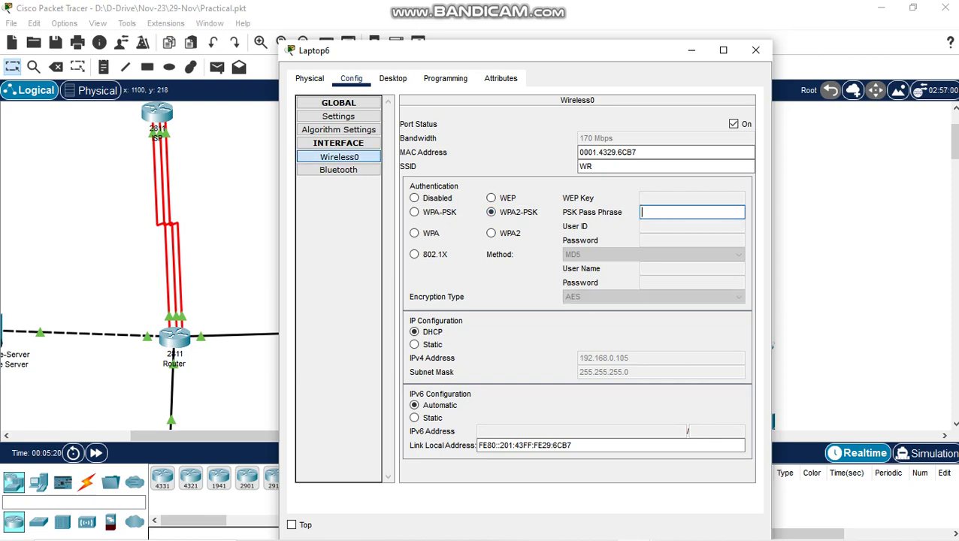
pyautogui.write('1234567890')
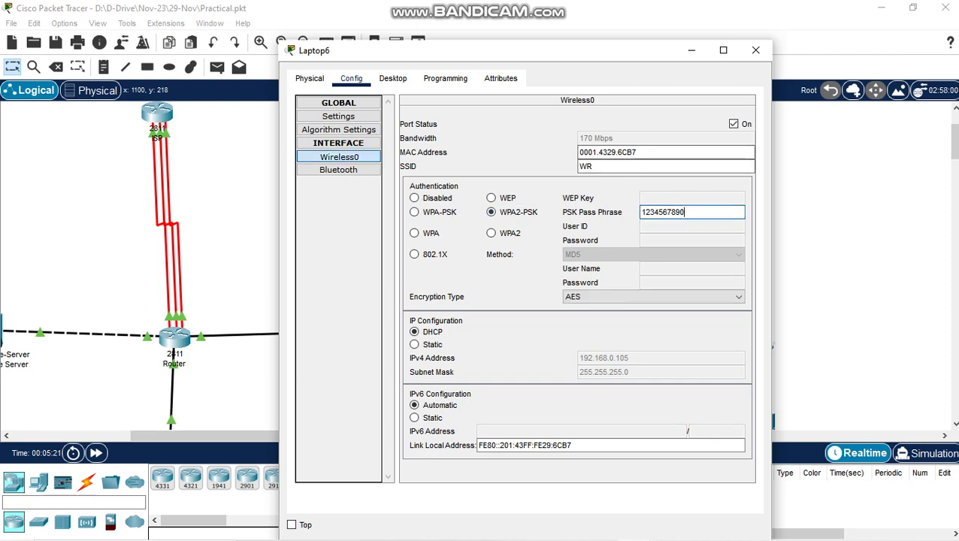
pyautogui.click(756, 49)
# Step: Set Laptop7's Wireless0 to WPA2-PSK by pasting the network pass phrase
pyautogui.click(490, 173)
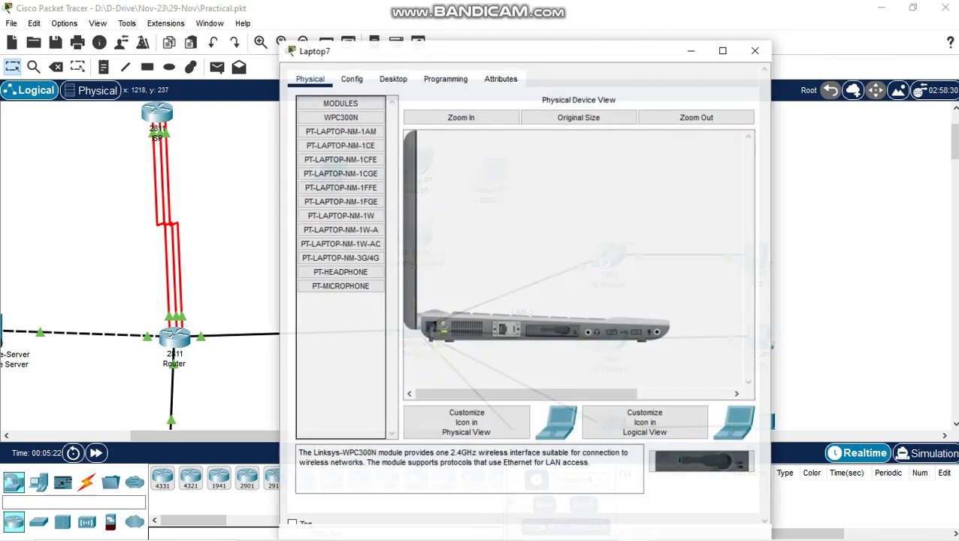
pyautogui.click(393, 78)
pyautogui.click(351, 78)
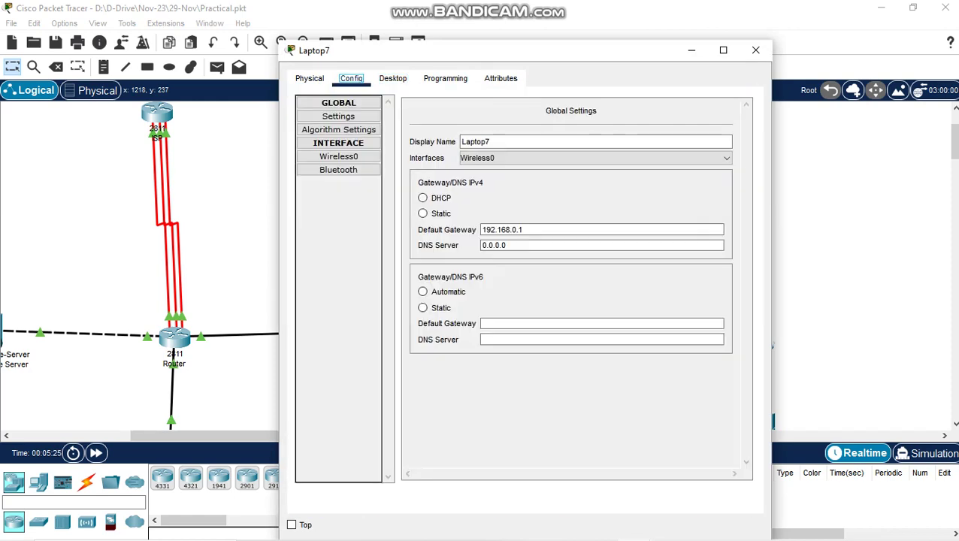
pyautogui.click(339, 156)
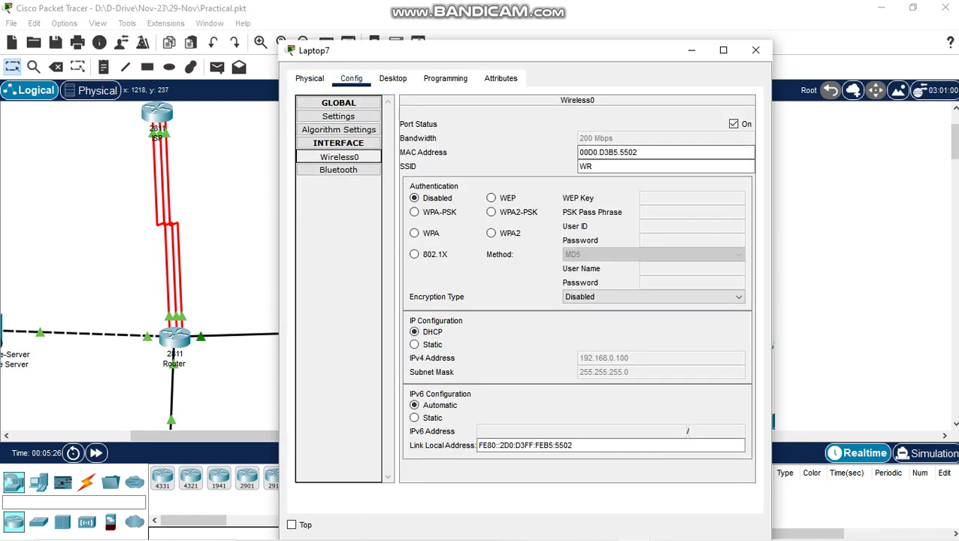
pyautogui.click(491, 212)
pyautogui.click(692, 212)
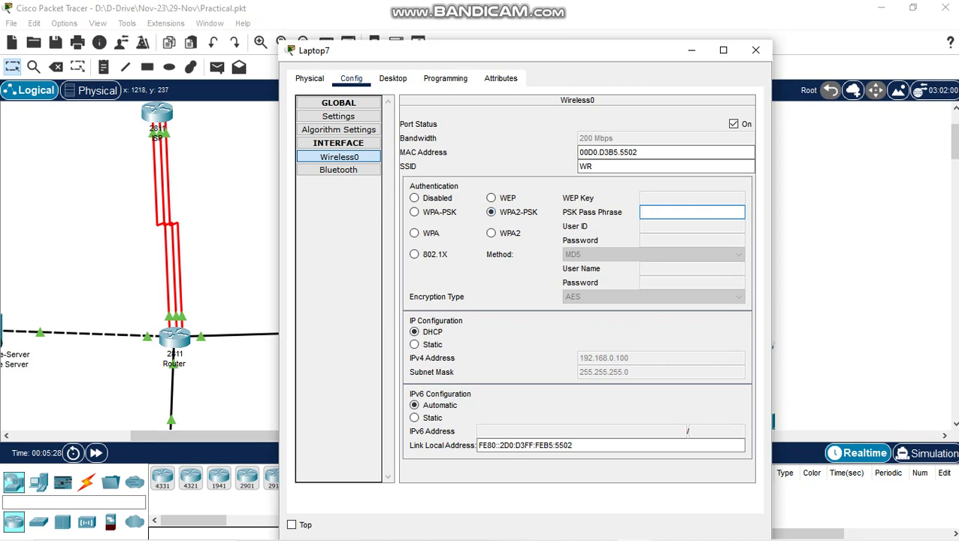
pyautogui.hotkey('ctrl', 'v')
pyautogui.click(755, 50)
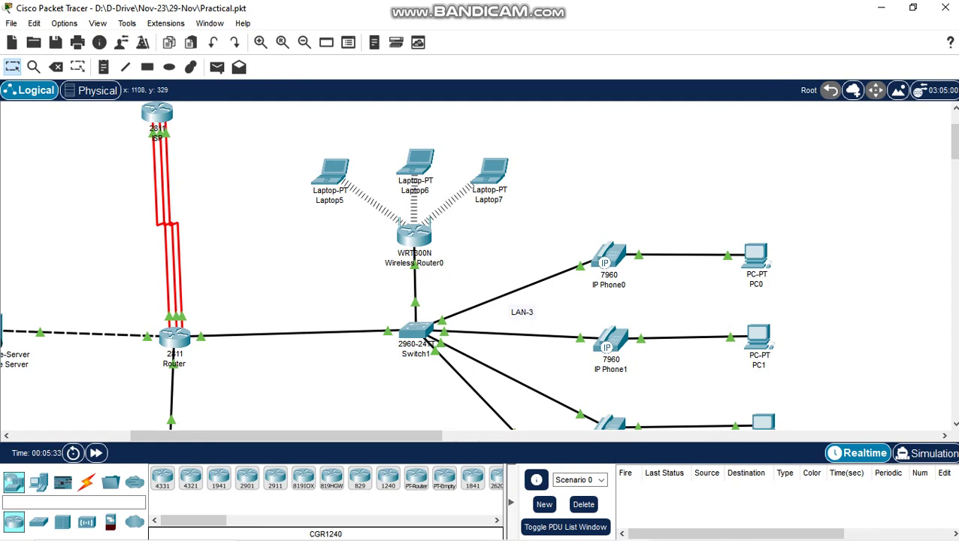
# Step: Send a simple PDU ping from PC0 to PC1
pyautogui.scroll(-2, 390, 264)
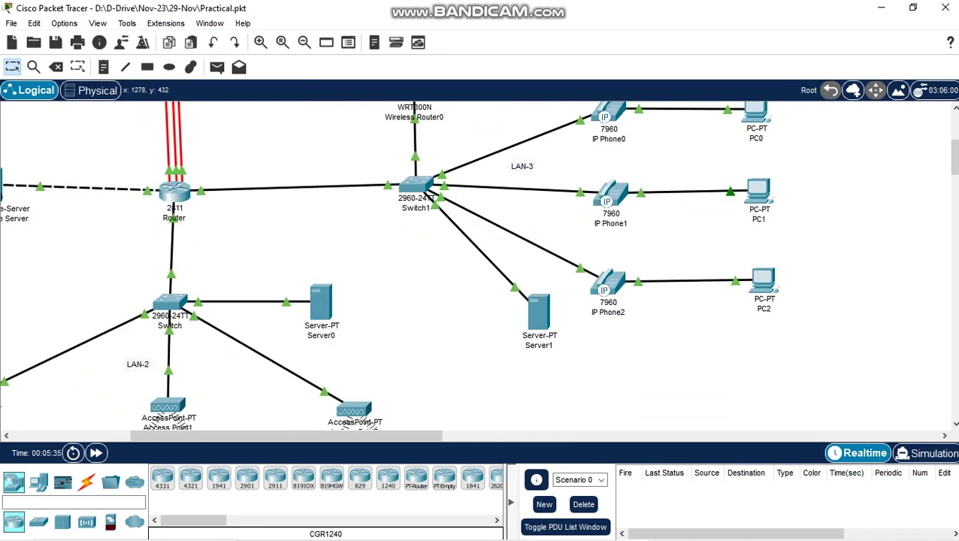
pyautogui.scroll(1, 389, 265)
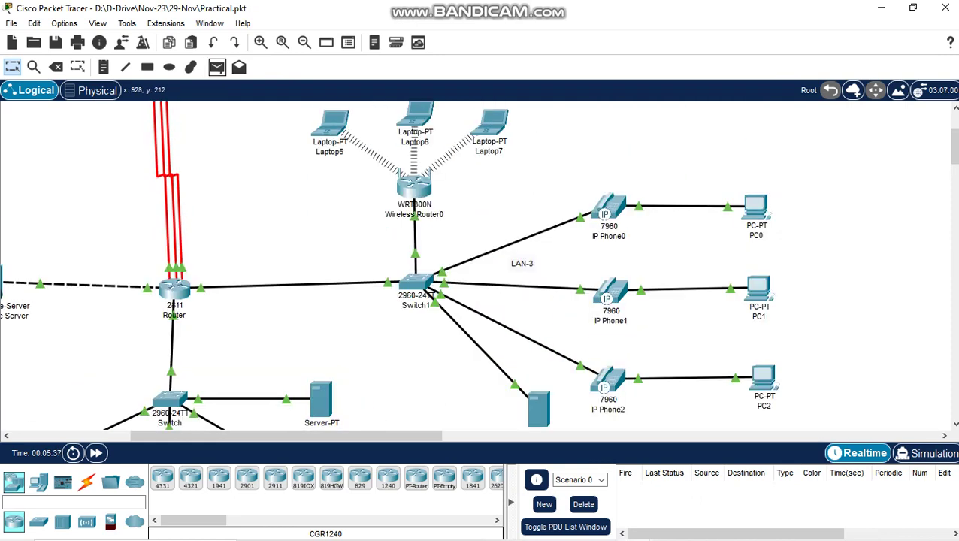
pyautogui.click(216, 67)
pyautogui.click(756, 207)
pyautogui.click(759, 289)
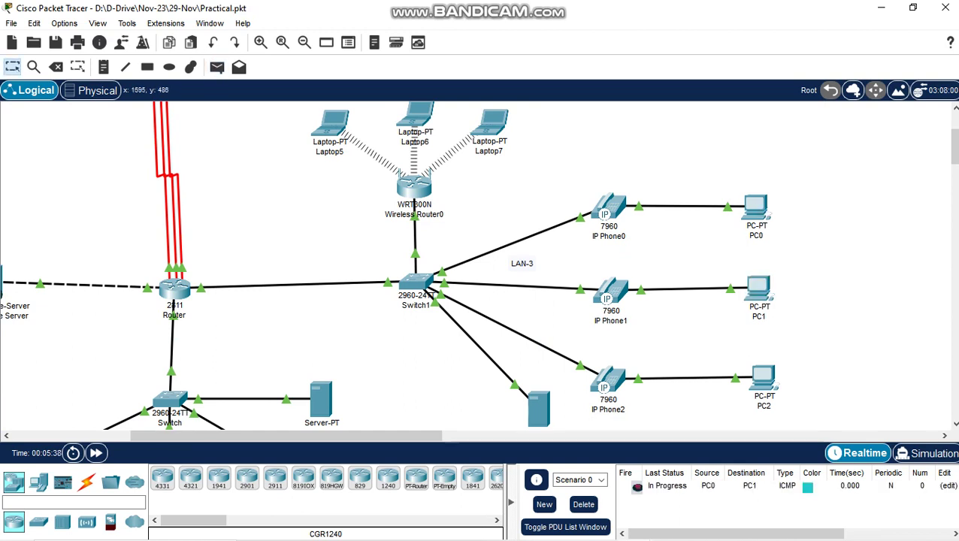
# Step: Ping IP Phone0 from PC0, then delete the test scenario
pyautogui.click(217, 67)
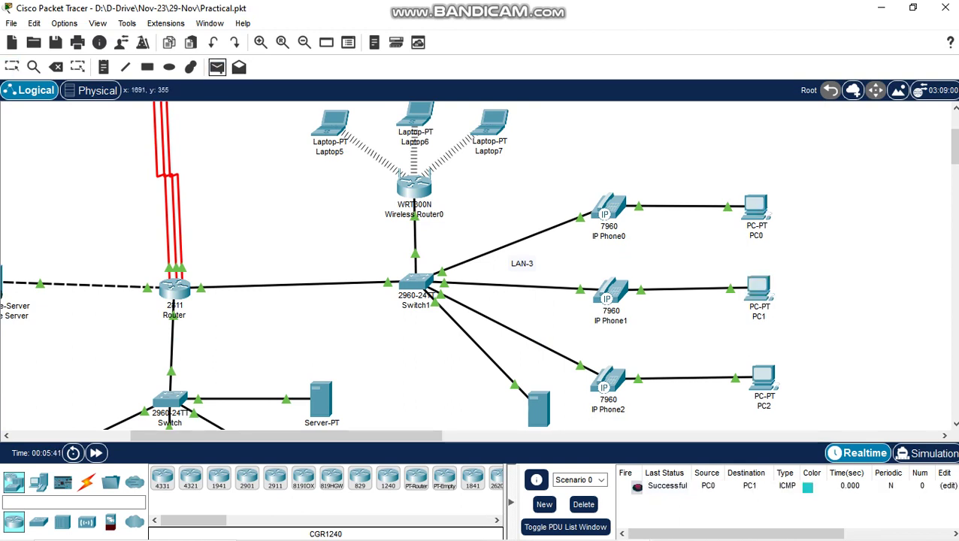
pyautogui.click(755, 207)
pyautogui.click(609, 208)
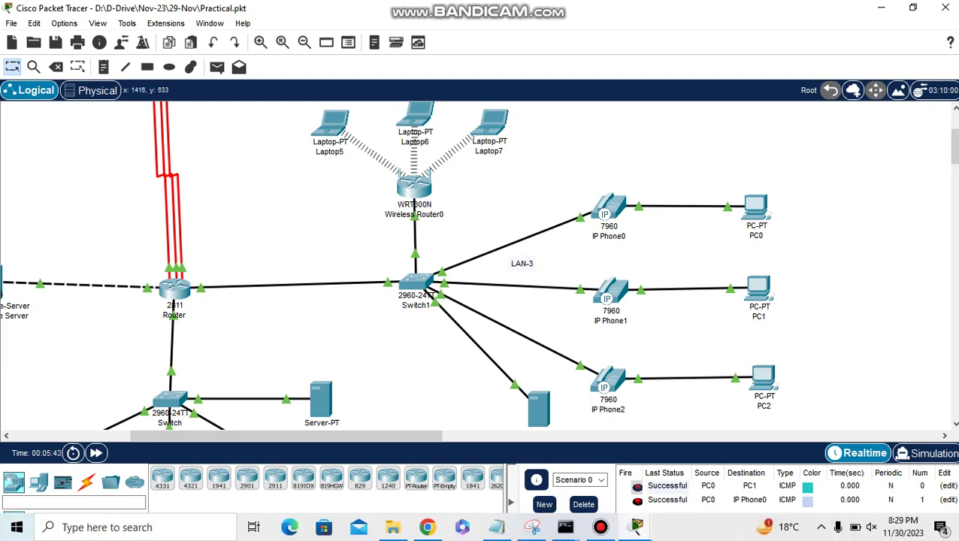
pyautogui.click(583, 505)
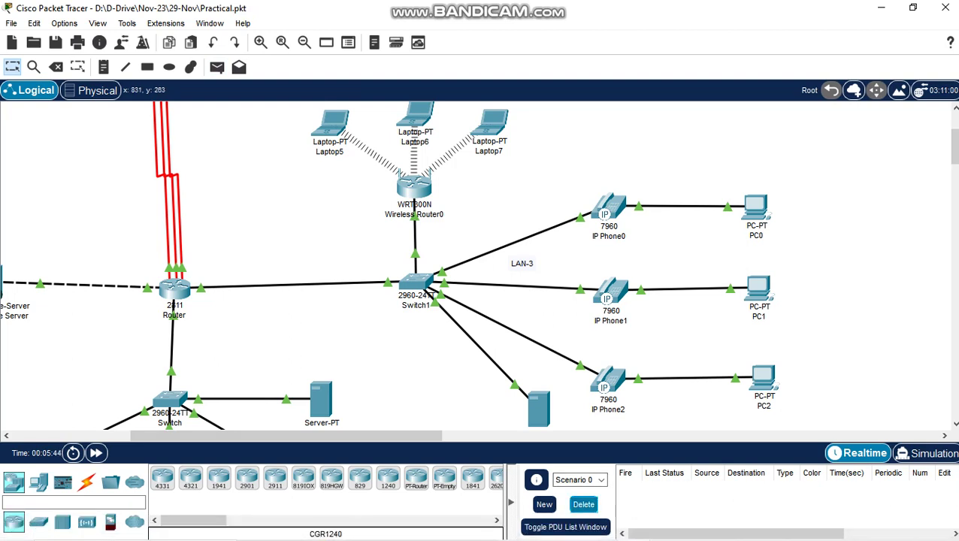
# Step: Ping the Router from PC0 and open IP Phone0's window
pyautogui.click(216, 67)
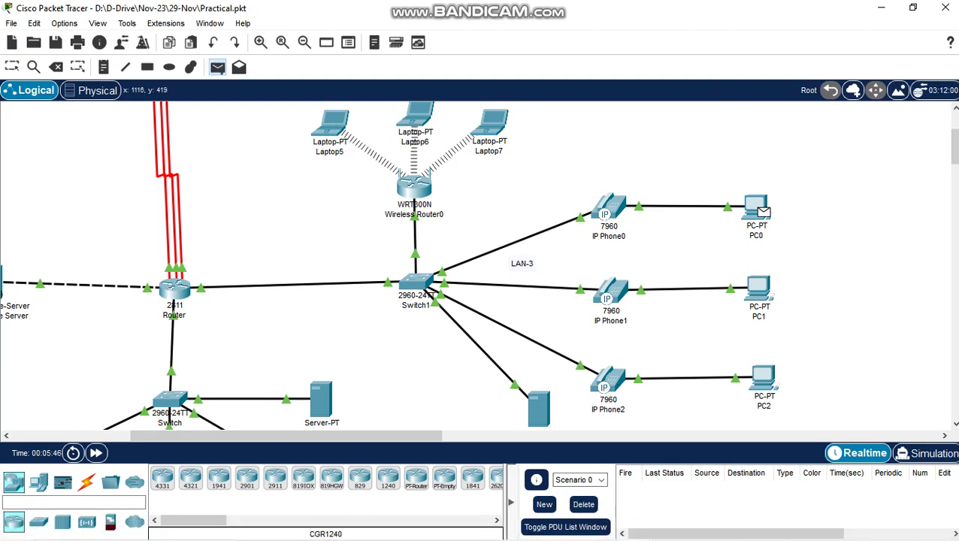
pyautogui.click(756, 209)
pyautogui.click(174, 287)
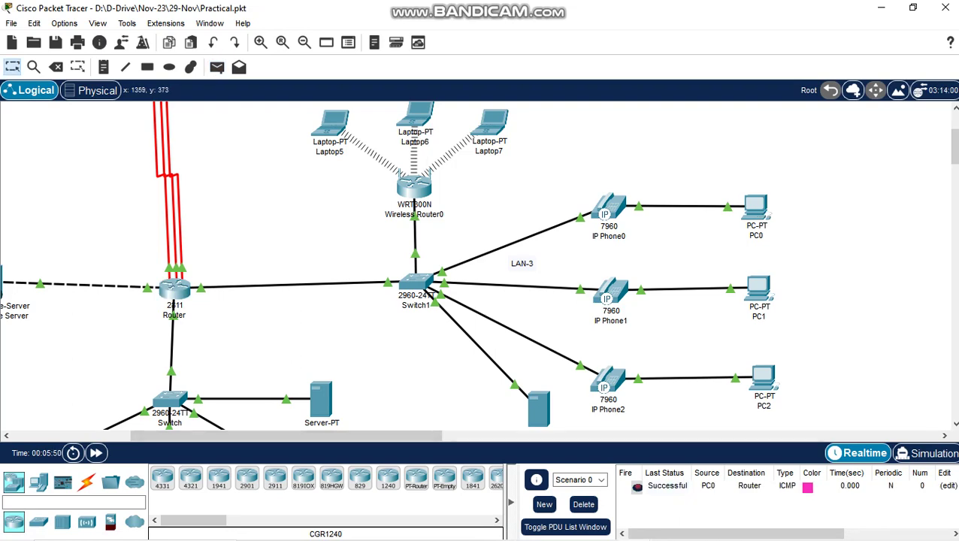
pyautogui.click(609, 207)
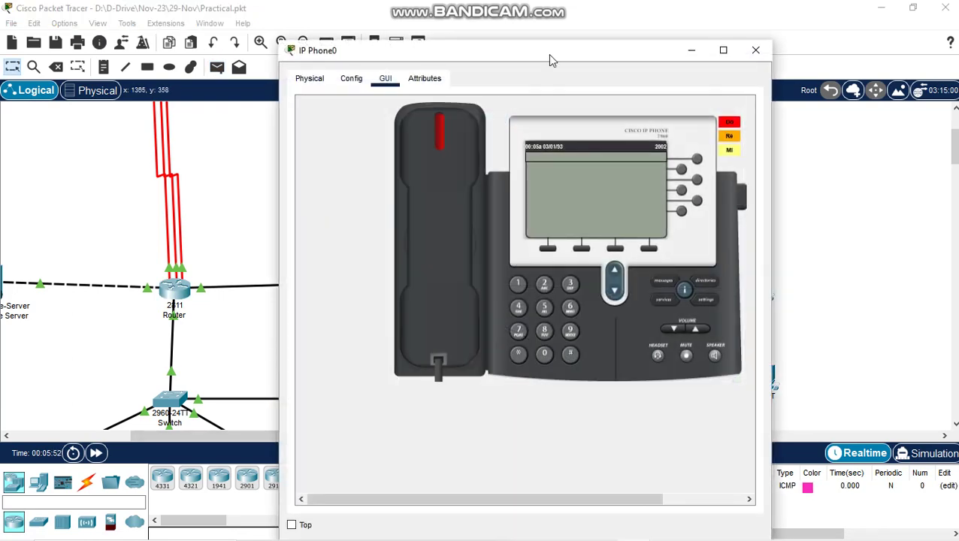
# Step: Place IP Phone1's window beside IP Phone0's, with IP Phone0 in front
pyautogui.moveTo(549, 59); pyautogui.dragTo(331, 43)
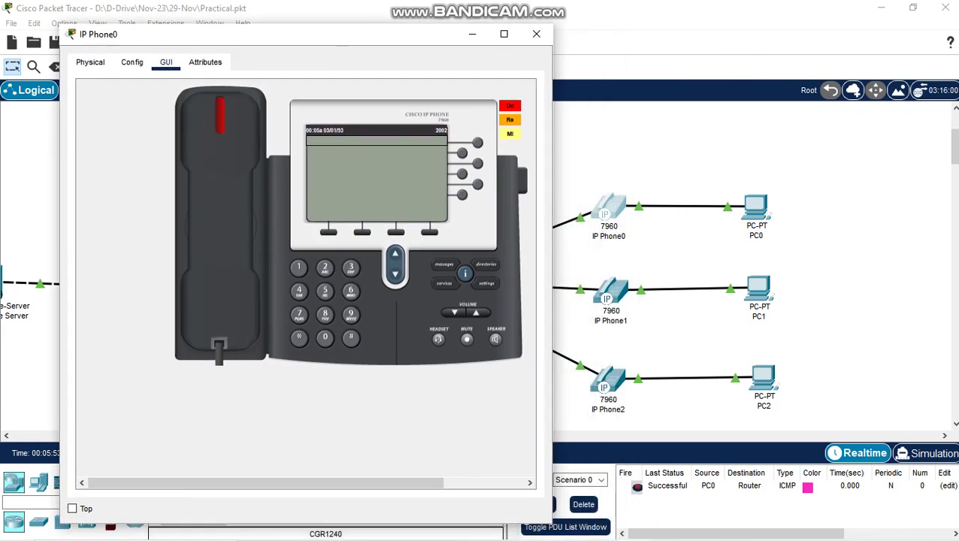
pyautogui.click(536, 33)
pyautogui.click(611, 290)
pyautogui.moveTo(557, 52); pyautogui.dragTo(720, 49)
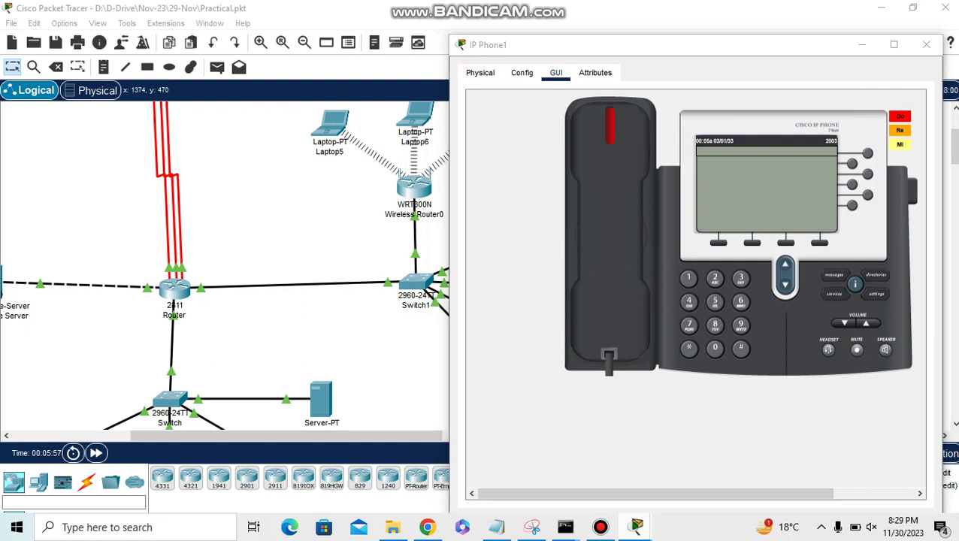
pyautogui.moveTo(637, 527)
pyautogui.click(710, 460)
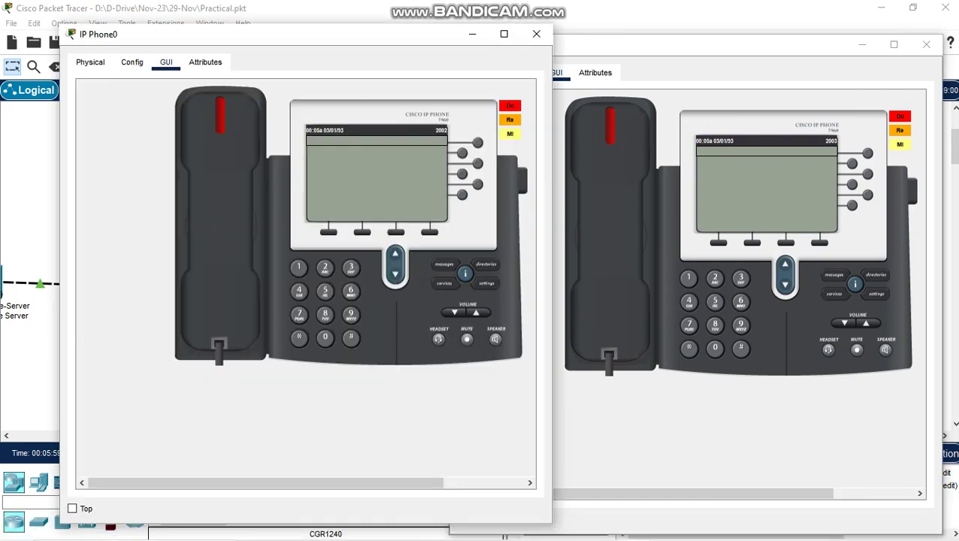
# Step: Dial 2003 from IP Phone0, answer on IP Phone1, then close both phone windows
pyautogui.click(324, 266)
pyautogui.click(324, 337)
pyautogui.click(325, 336)
pyautogui.click(220, 226)
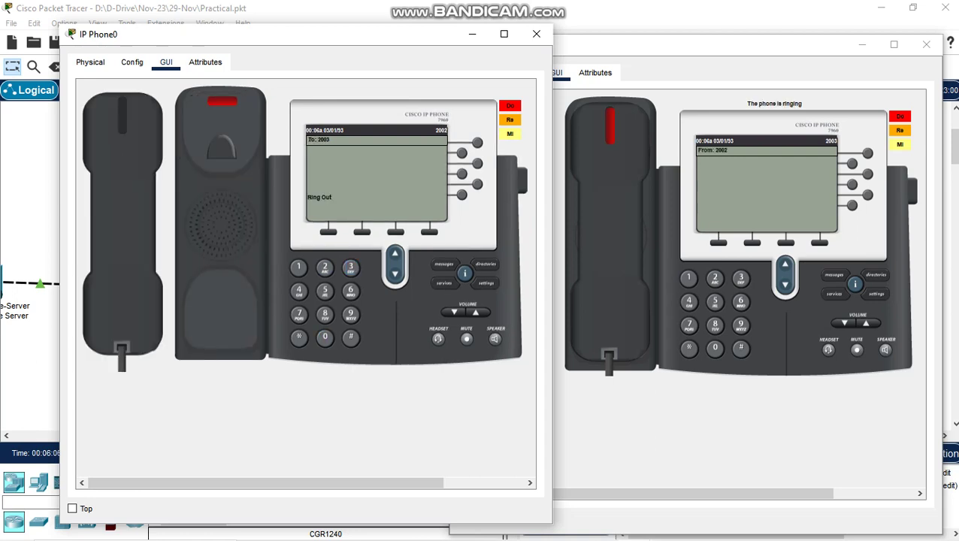
pyautogui.click(610, 226)
pyautogui.click(610, 226)
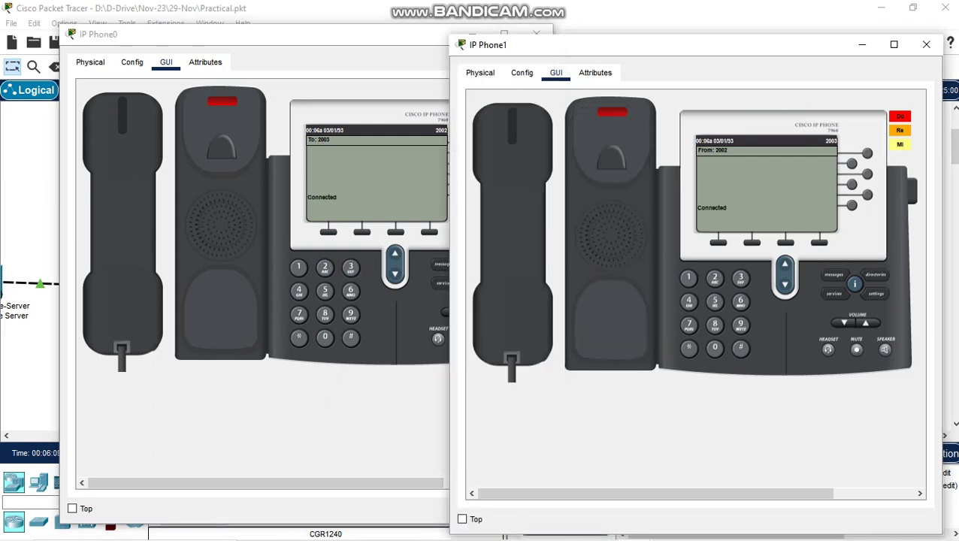
pyautogui.click(926, 44)
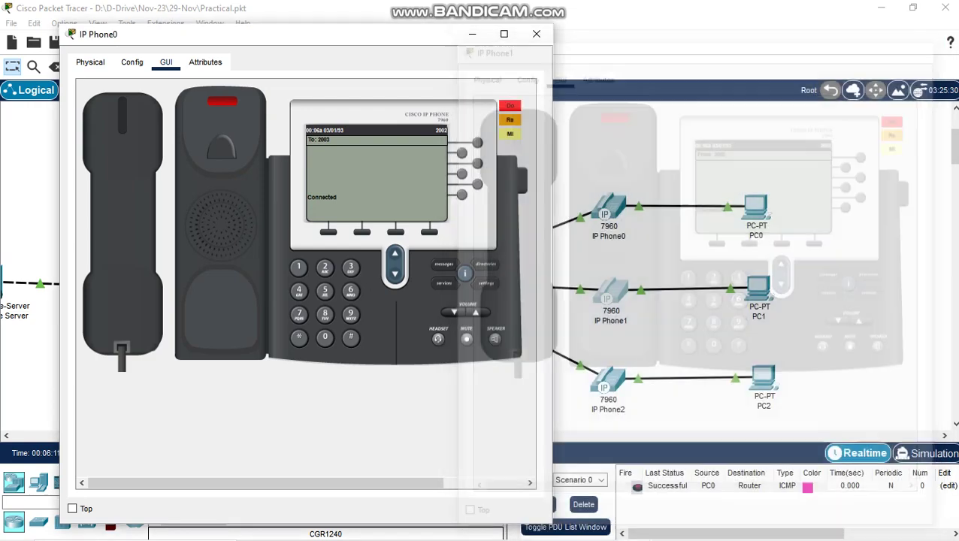
pyautogui.click(536, 33)
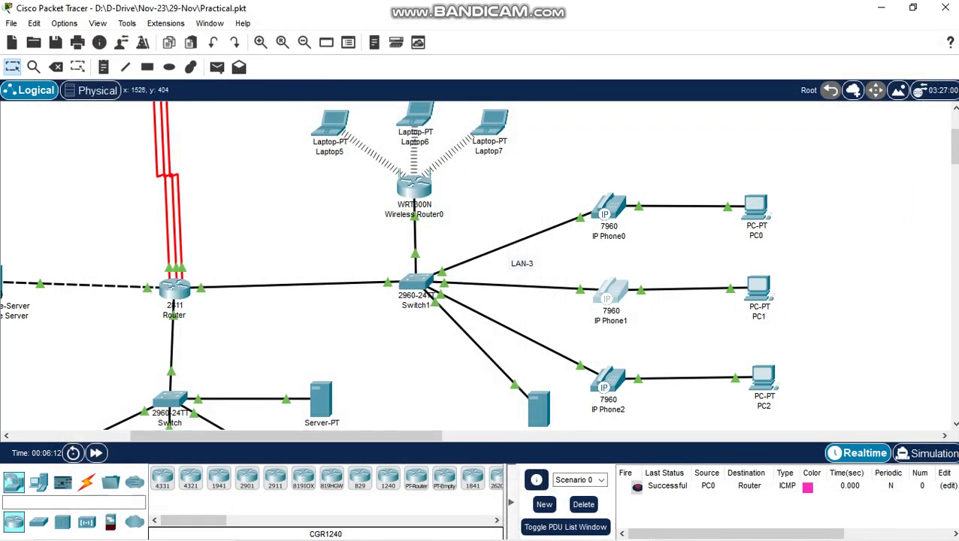
pyautogui.moveTo(286, 436); pyautogui.dragTo(203, 435)
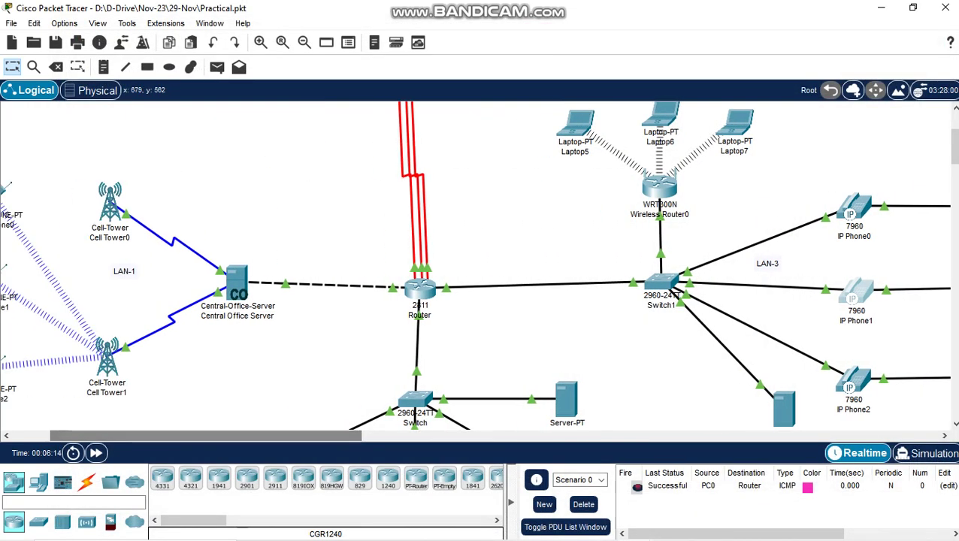
pyautogui.scroll(2, 474, 271)
pyautogui.scroll(-2, 473, 271)
pyautogui.scroll(2, 474, 270)
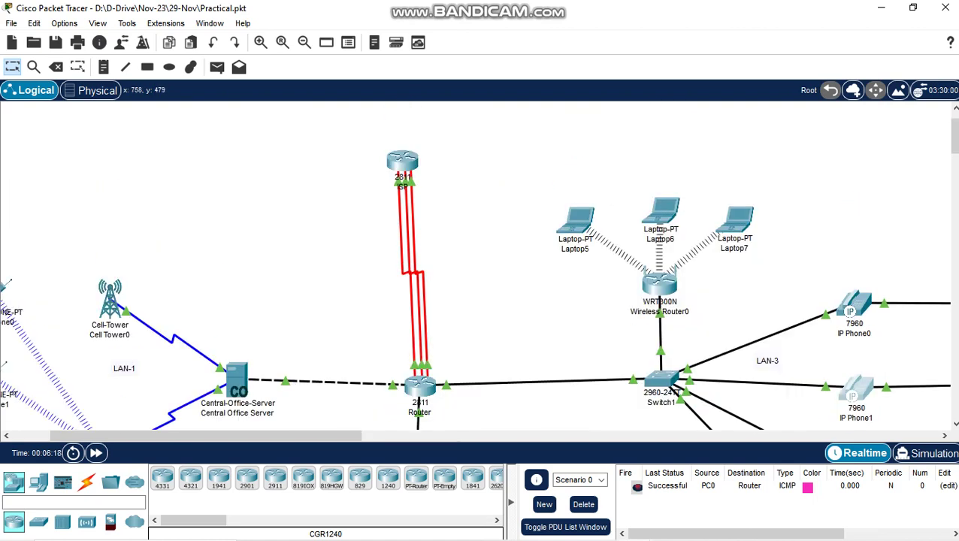
pyautogui.scroll(-2, 474, 271)
pyautogui.scroll(2, 474, 271)
pyautogui.scroll(-3, 480, 264)
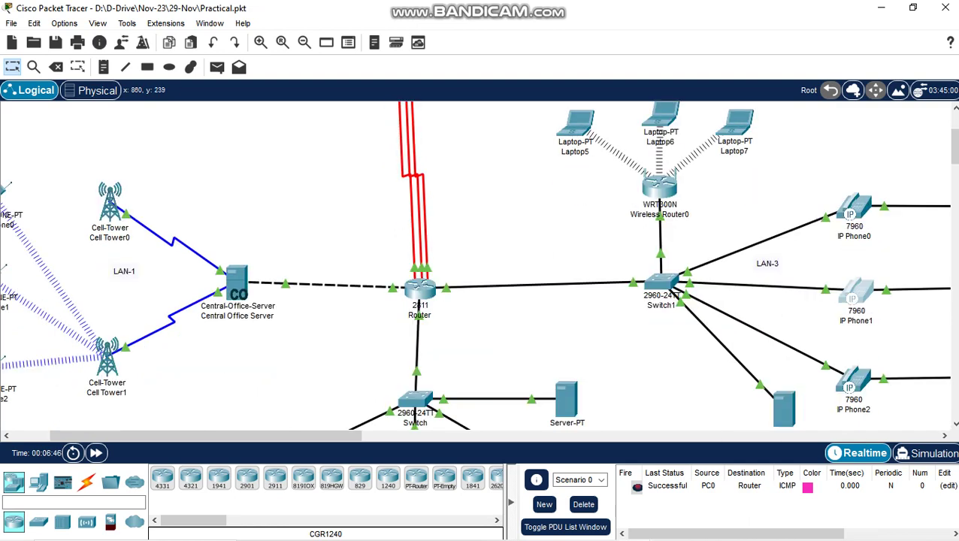
pyautogui.scroll(3, 480, 263)
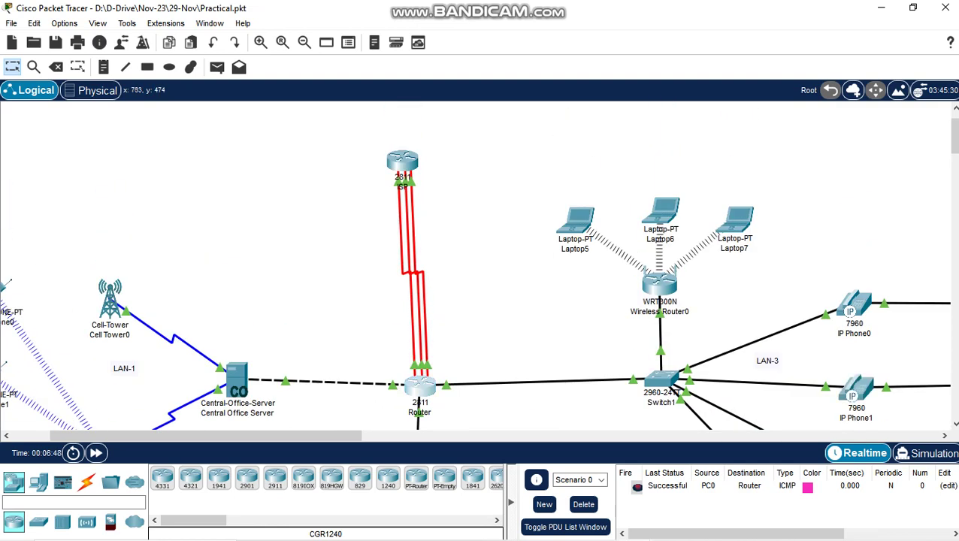
pyautogui.click(420, 386)
pyautogui.scroll(15, 524, 291)
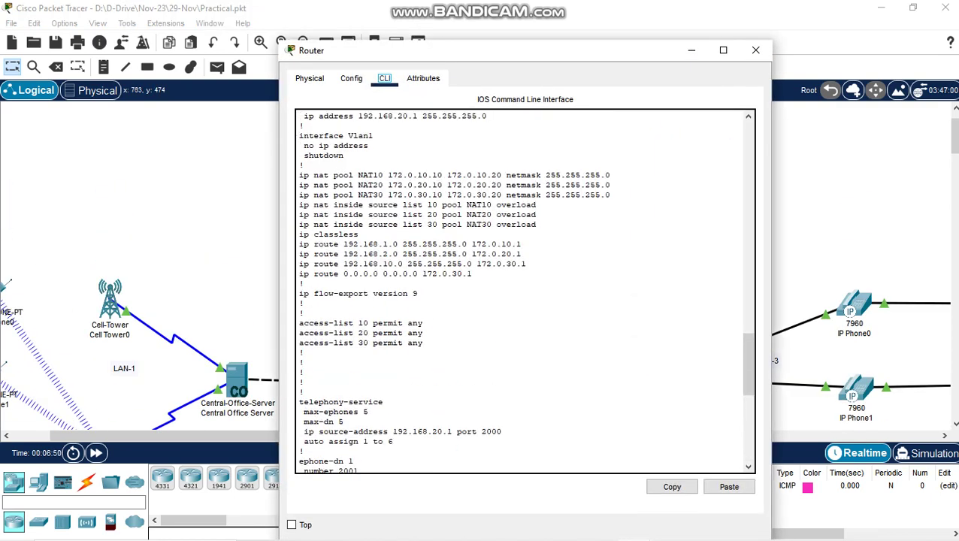
pyautogui.scroll(3, 525, 291)
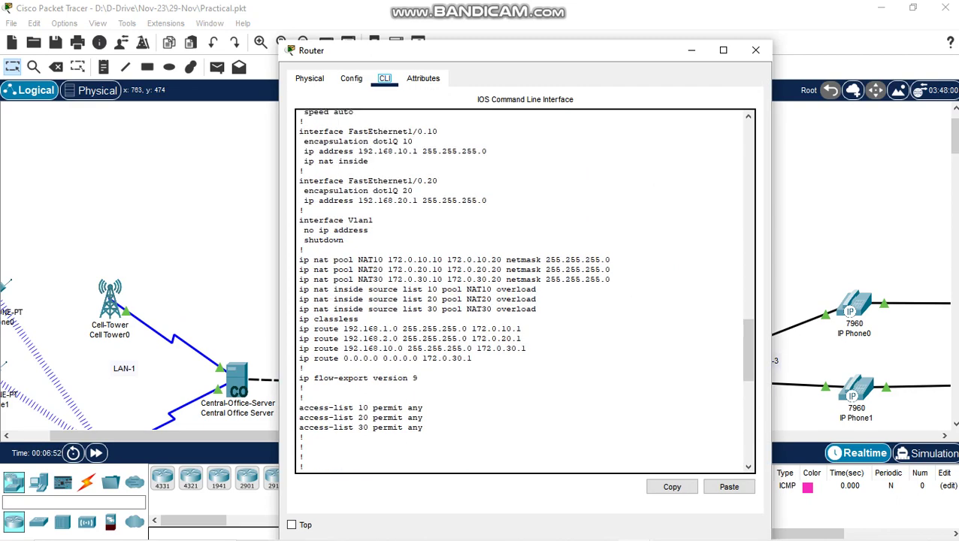
pyautogui.moveTo(299, 259); pyautogui.dragTo(304, 436)
pyautogui.click(304, 396)
pyautogui.scroll(6, 304, 436)
pyautogui.scroll(9, 525, 291)
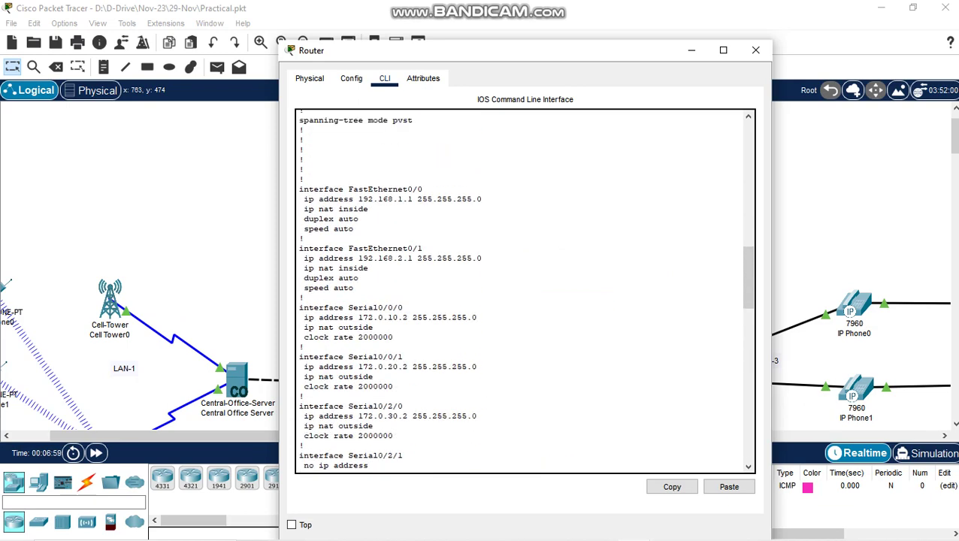
pyautogui.hotkey('alt', 'F4')
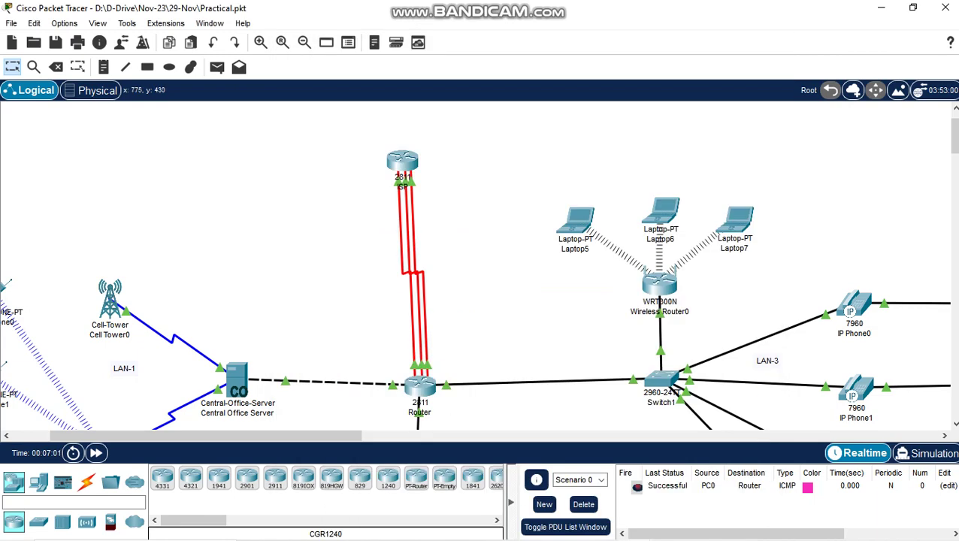
pyautogui.hotkey('alt', 'Tab')
pyautogui.scroll(-5, 525, 291)
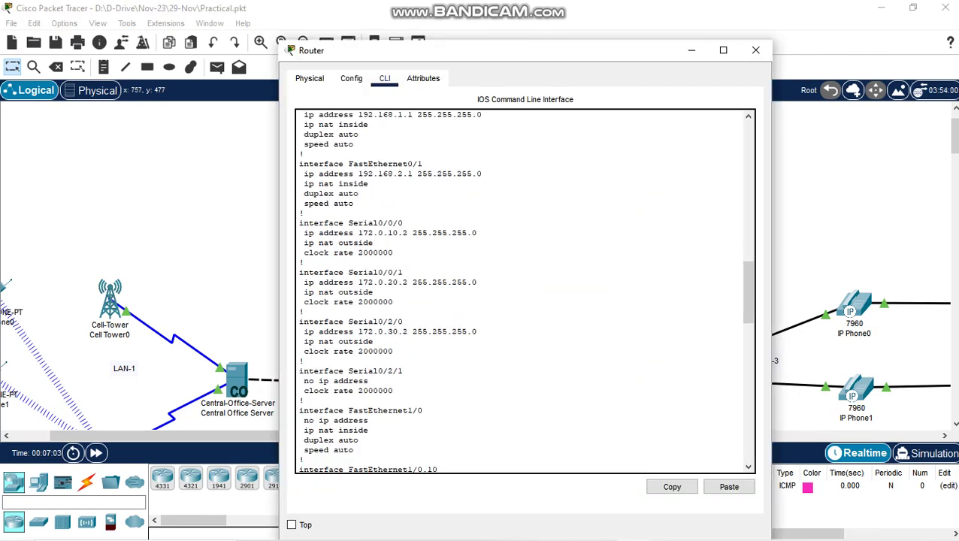
pyautogui.moveTo(308, 341); pyautogui.dragTo(373, 342)
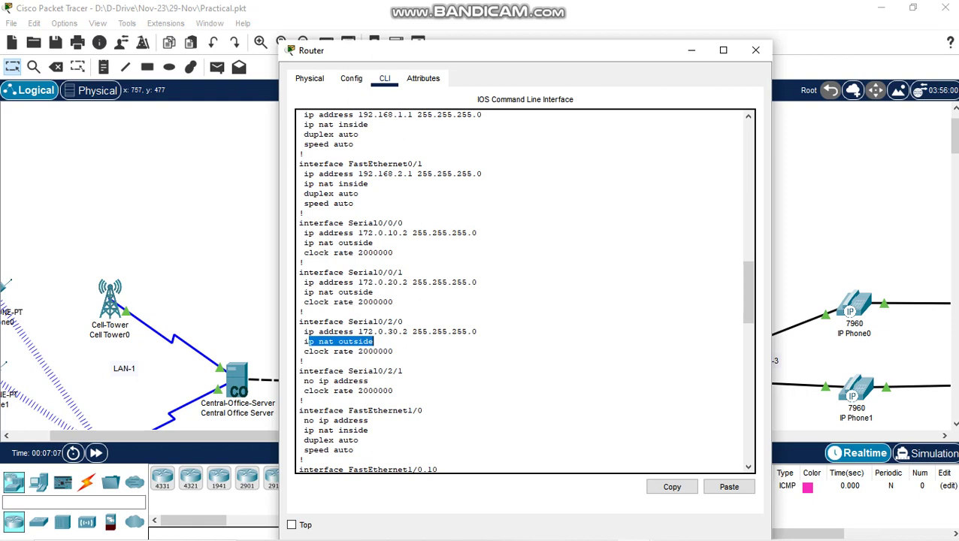
pyautogui.hotkey('alt', 'Tab')
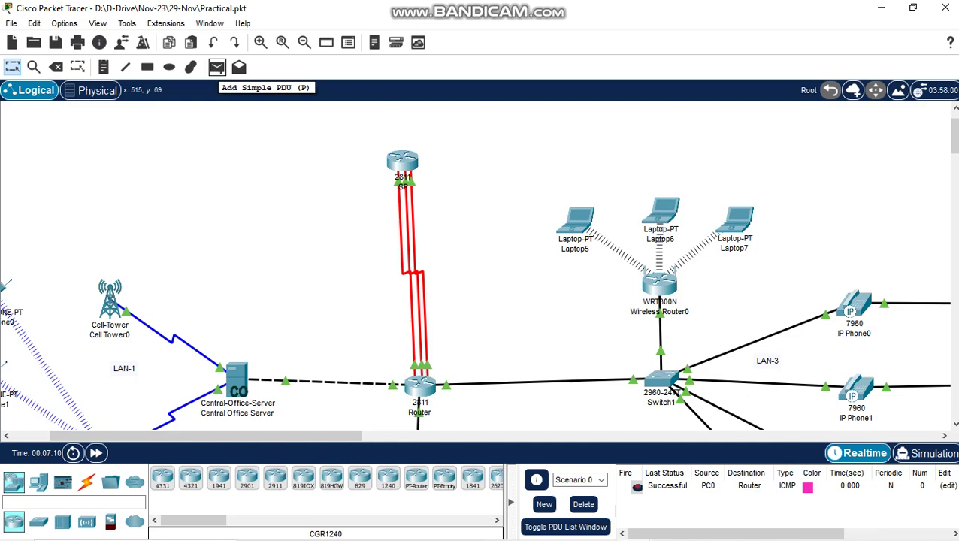
# Step: Ping ISP from Laptop0 successfully, confirm ISP serial links are up, and open Laptop0
pyautogui.scroll(-3, 481, 263)
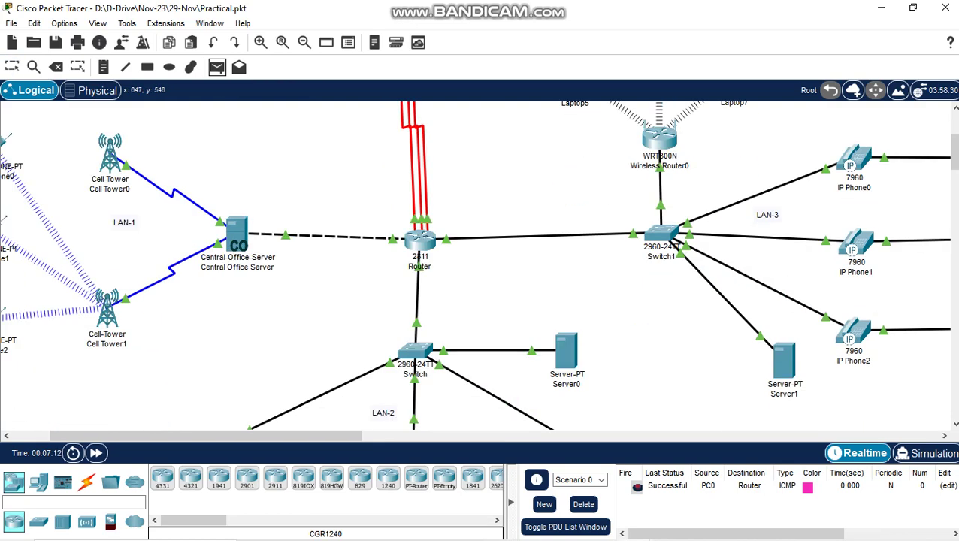
pyautogui.scroll(-3, 481, 263)
pyautogui.scroll(3, 481, 263)
pyautogui.scroll(3, 481, 263)
pyautogui.click(402, 160)
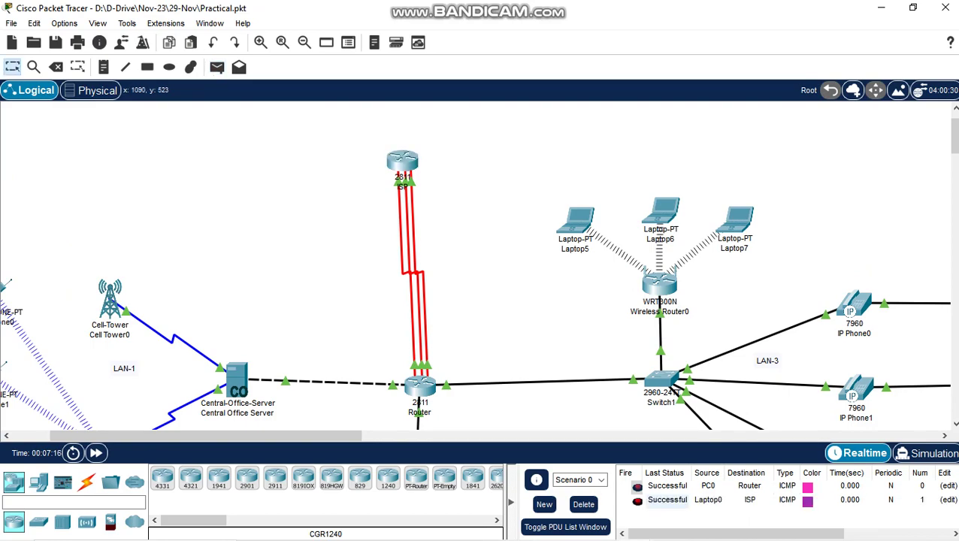
pyautogui.scroll(-3, 481, 263)
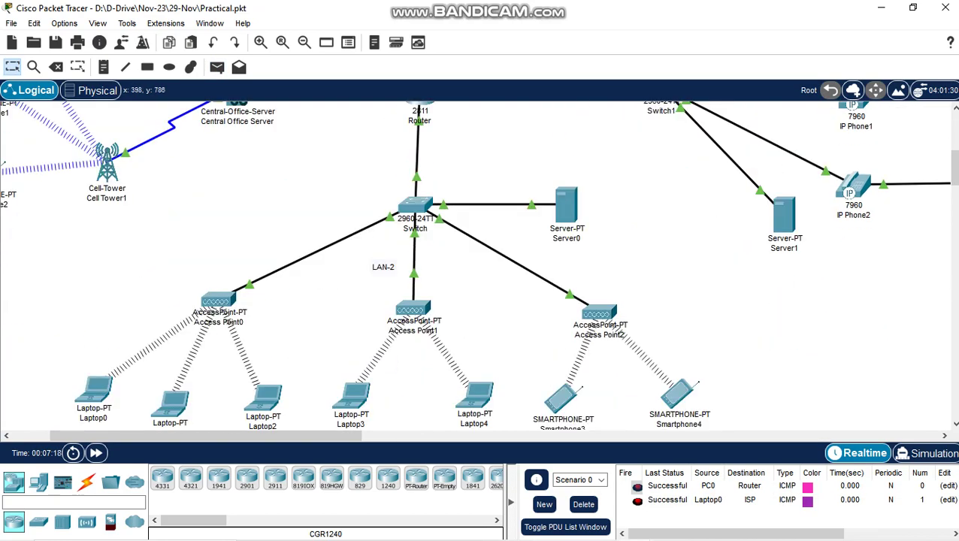
pyautogui.scroll(3, 481, 263)
pyautogui.moveTo(404, 169)
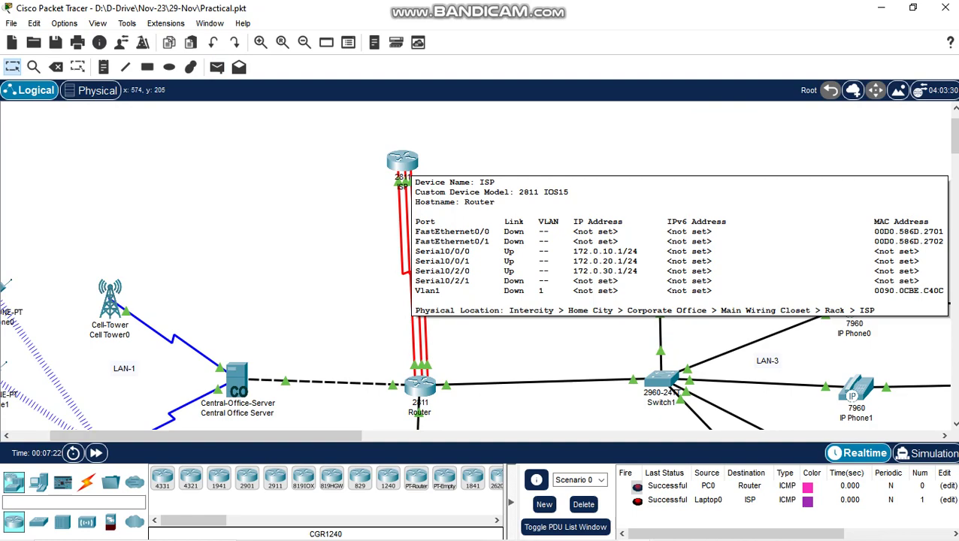
pyautogui.scroll(-8, 481, 263)
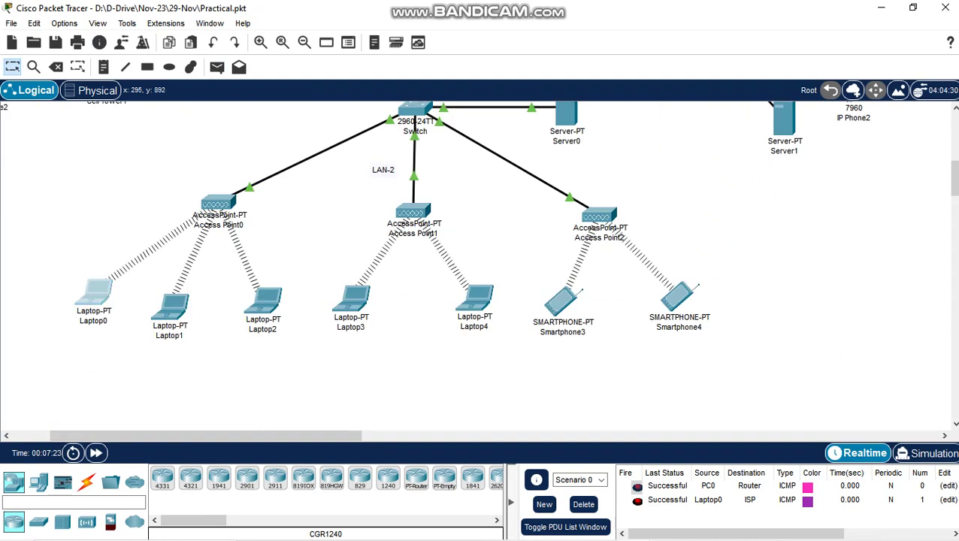
pyautogui.click(94, 293)
# Step: Run ping 172.0.10.1 in Laptop0's Command Prompt
pyautogui.click(609, 136)
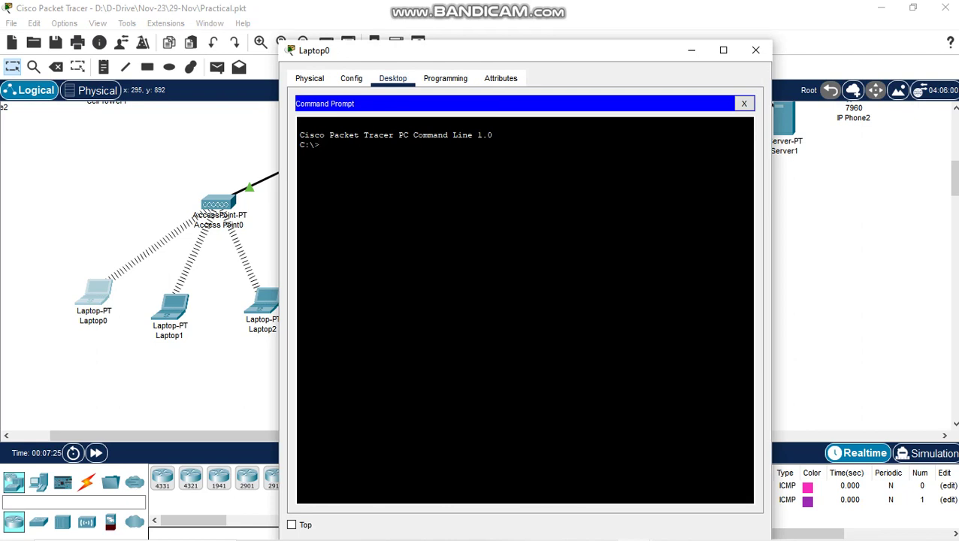
pyautogui.write('ping 172.0.10.1')
pyautogui.press('Return')
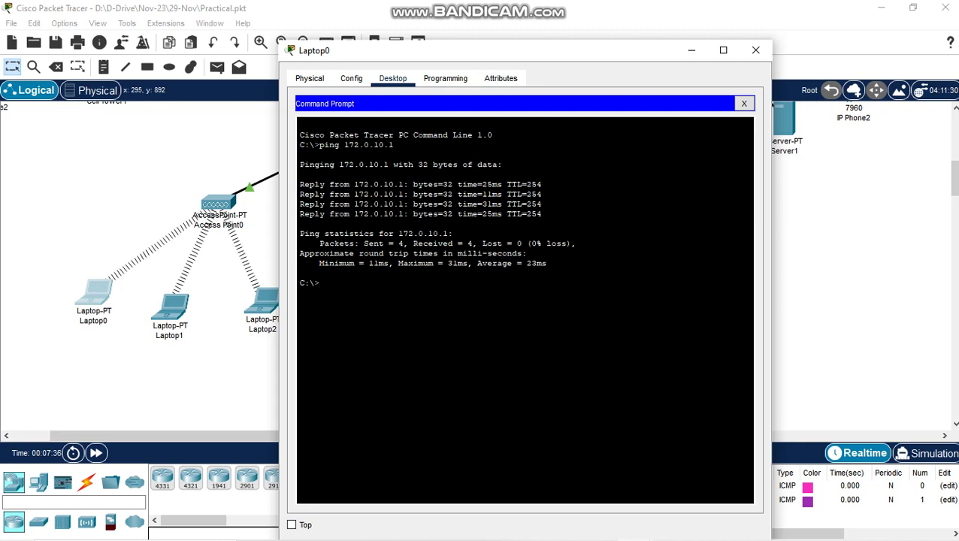
# Step: Run tracert 172.0.10.1 after fixing the typo, then close Laptop0's window
pyautogui.write('acet')
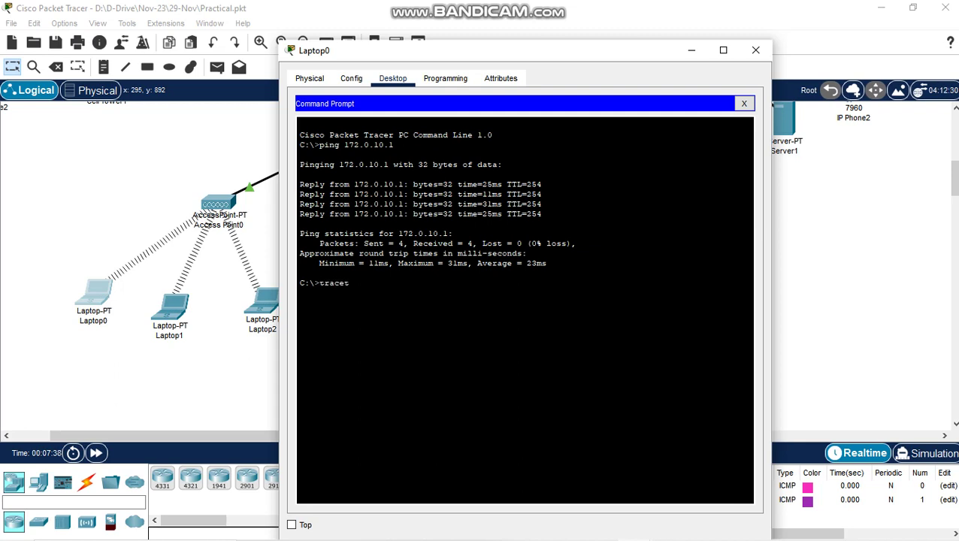
pyautogui.write(' 172.')
pyautogui.press('BackSpace')
pyautogui.press('BackSpace')
pyautogui.write('0.10.1')
pyautogui.press('Return')
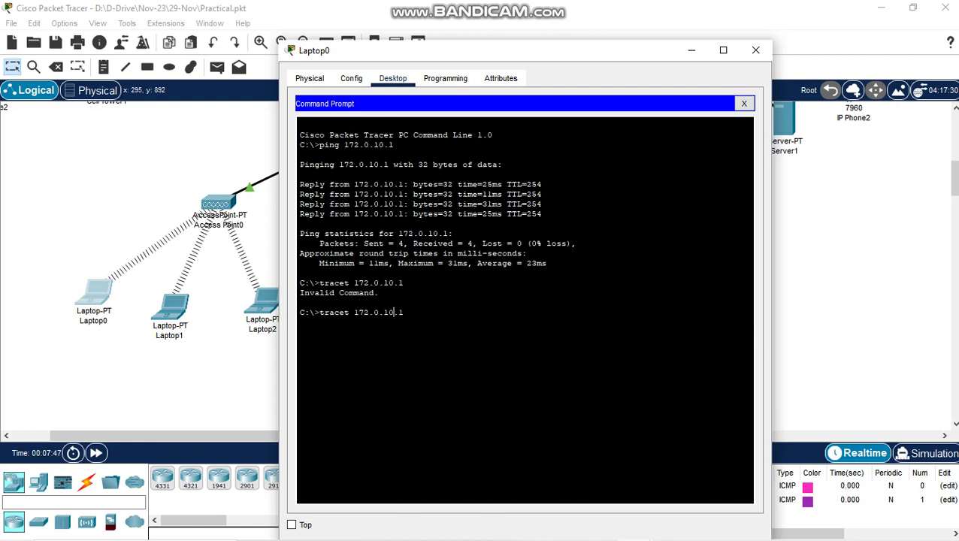
pyautogui.click(369, 312)
pyautogui.press('Left')
pyautogui.press('Left')
pyautogui.press('Left')
pyautogui.press('Left')
pyautogui.press('BackSpace')
pyautogui.write('rt')
pyautogui.press('Return')
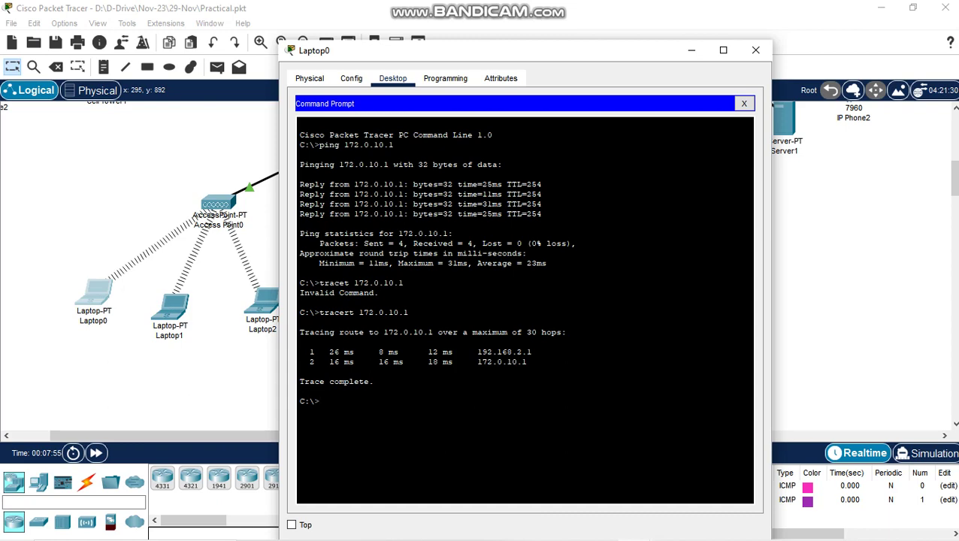
pyautogui.moveTo(374, 382); pyautogui.dragTo(300, 391)
pyautogui.click(756, 49)
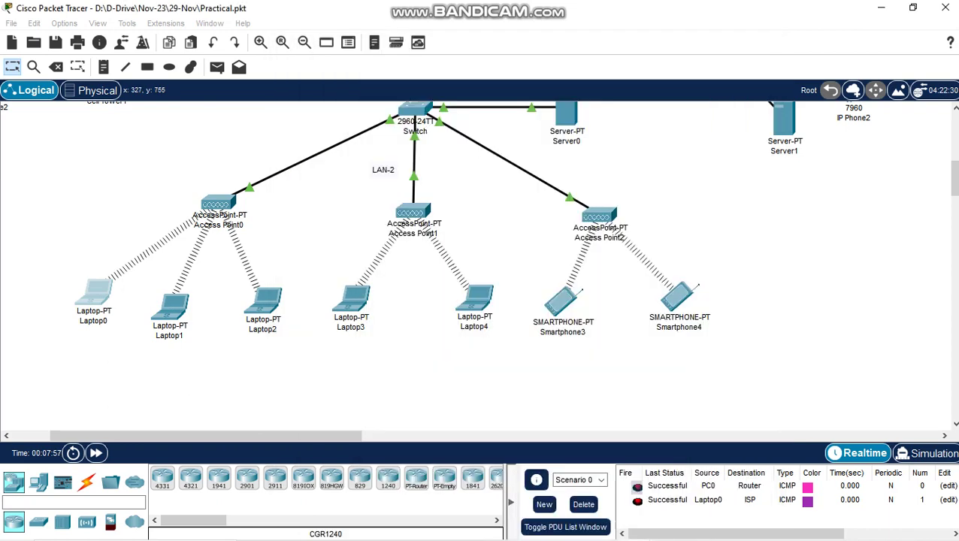
pyautogui.scroll(10, 480, 263)
# Step: Run 'show ip nat translations' in the Router's CLI to view the NAT table
pyautogui.click(420, 290)
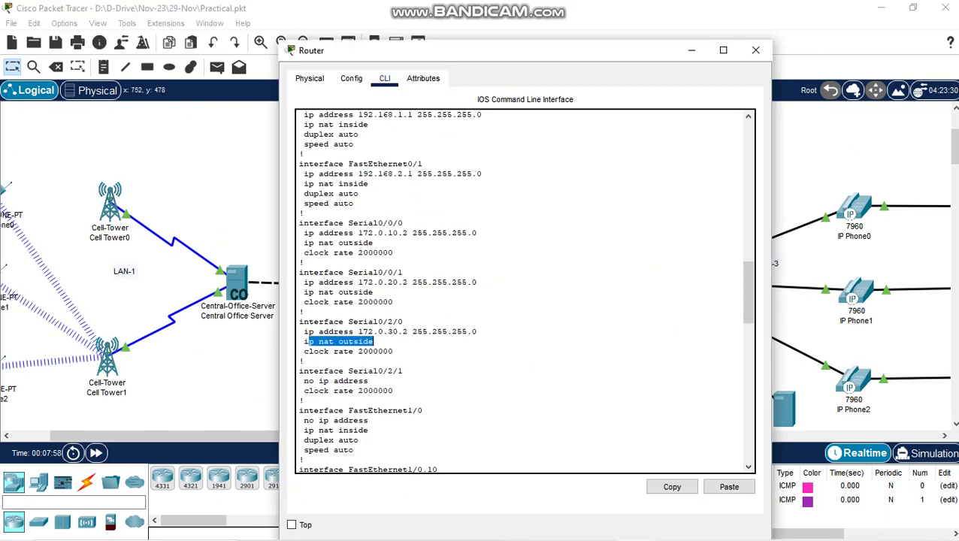
pyautogui.press('Return')
pyautogui.press('Return')
pyautogui.press('Return')
pyautogui.press('Return')
pyautogui.write('s')
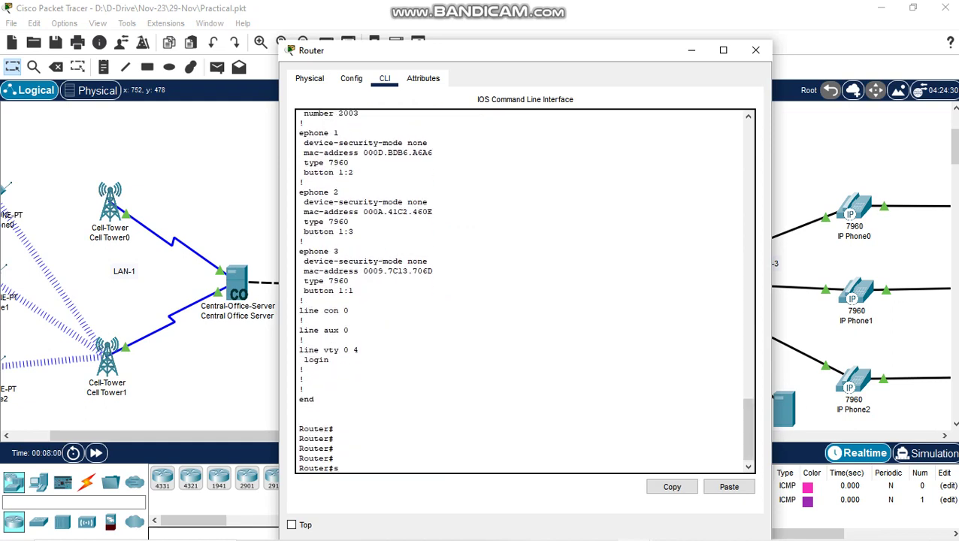
pyautogui.write('how ip nat tr')
pyautogui.press('Tab')
pyautogui.press('Return')
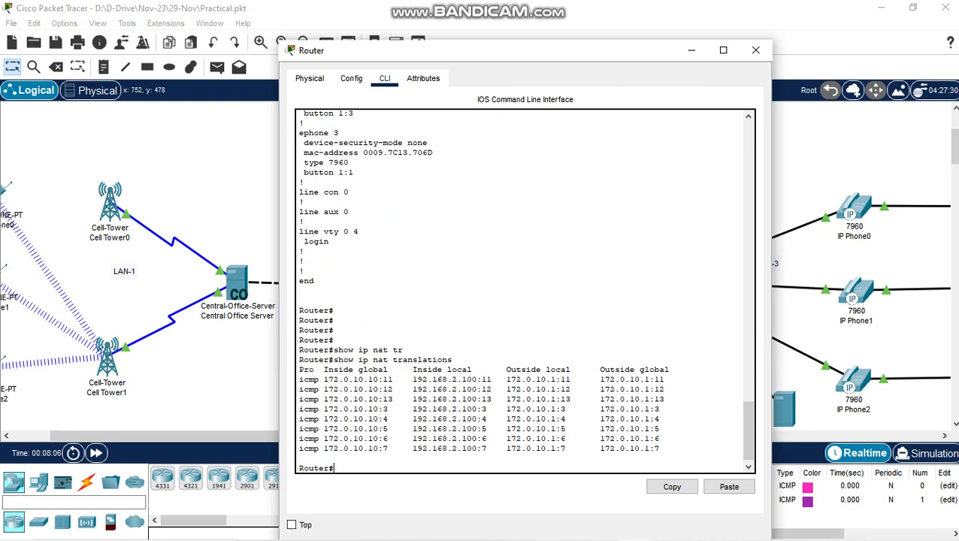
pyautogui.moveTo(337, 360); pyautogui.dragTo(481, 369)
pyautogui.click(426, 397)
pyautogui.scroll(-1, 525, 292)
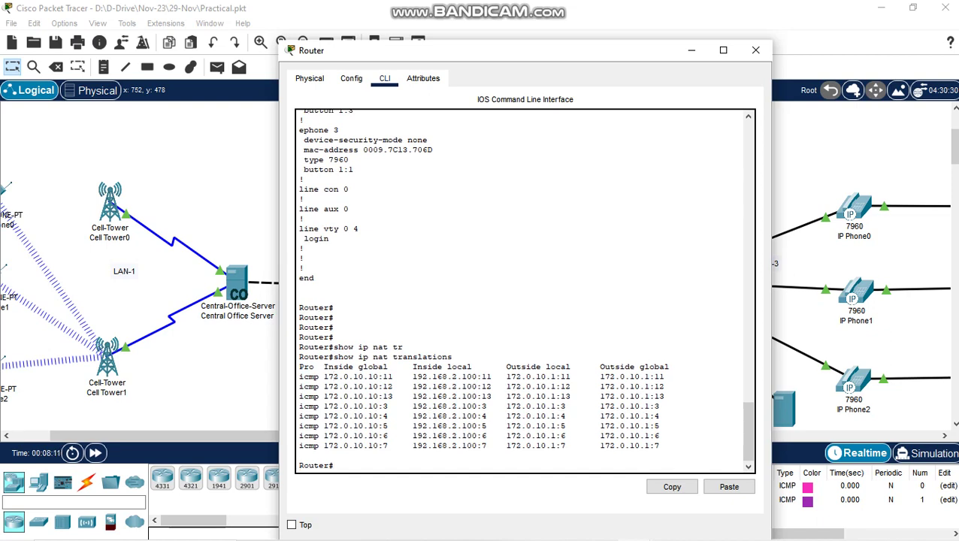
# Step: Run 'show ip interface brief' on the Router, then close its window
pyautogui.press('Return')
pyautogui.press('Return')
pyautogui.press('Return')
pyautogui.press('Return')
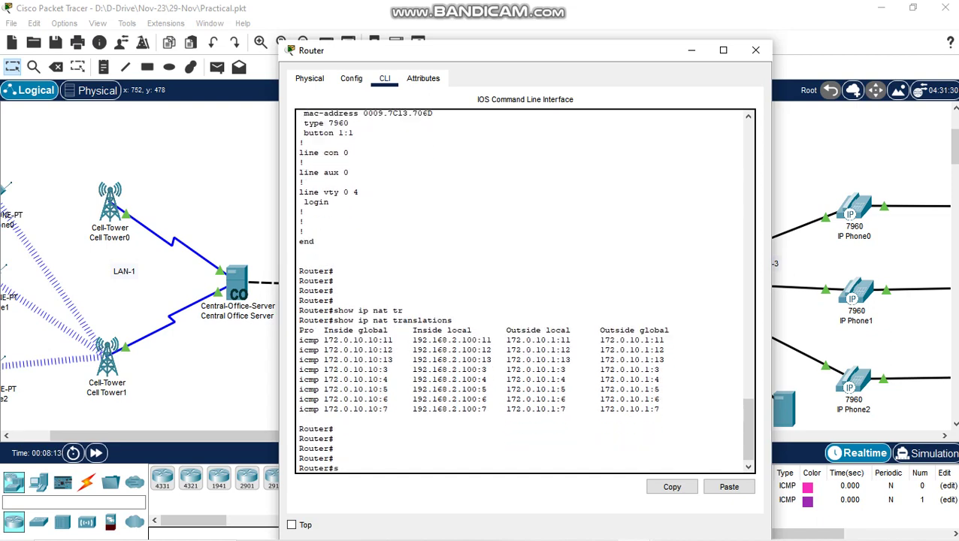
pyautogui.write('show ip inter')
pyautogui.press('Tab')
pyautogui.write('br')
pyautogui.press('Tab')
pyautogui.press('Return')
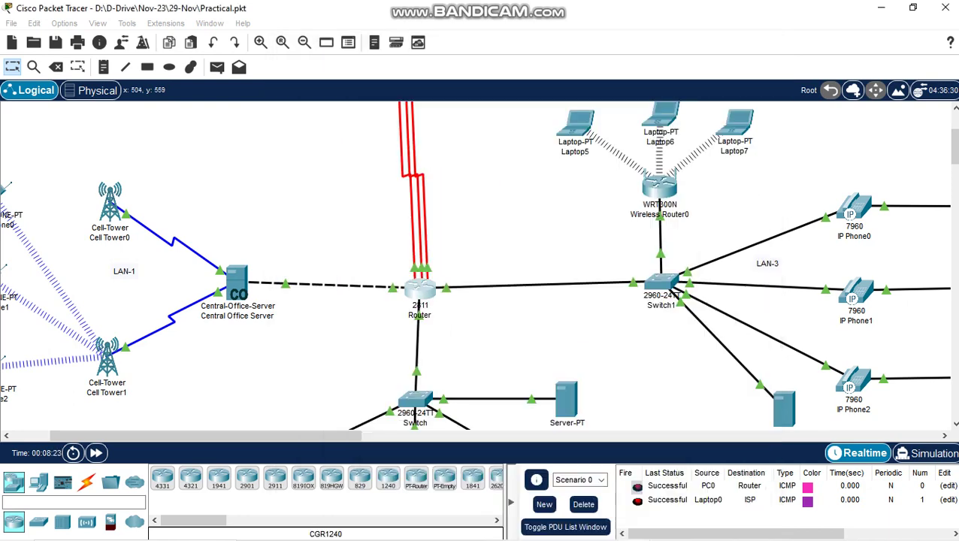
pyautogui.hotkey('alt', 'F4')
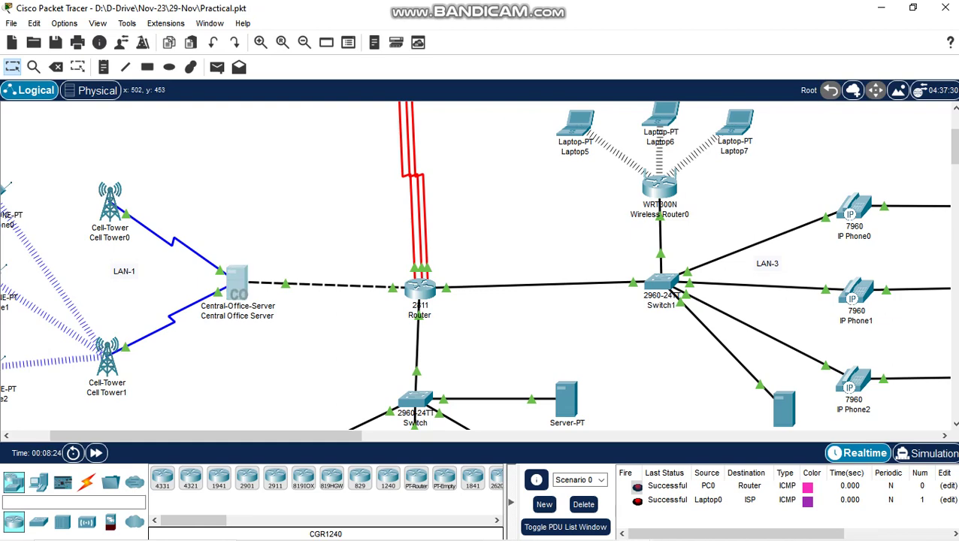
pyautogui.click(237, 284)
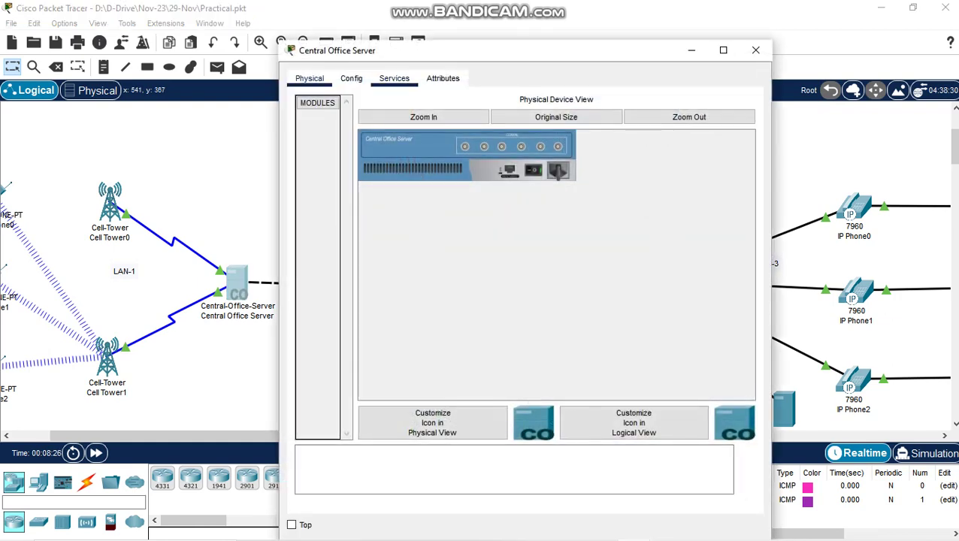
pyautogui.click(351, 78)
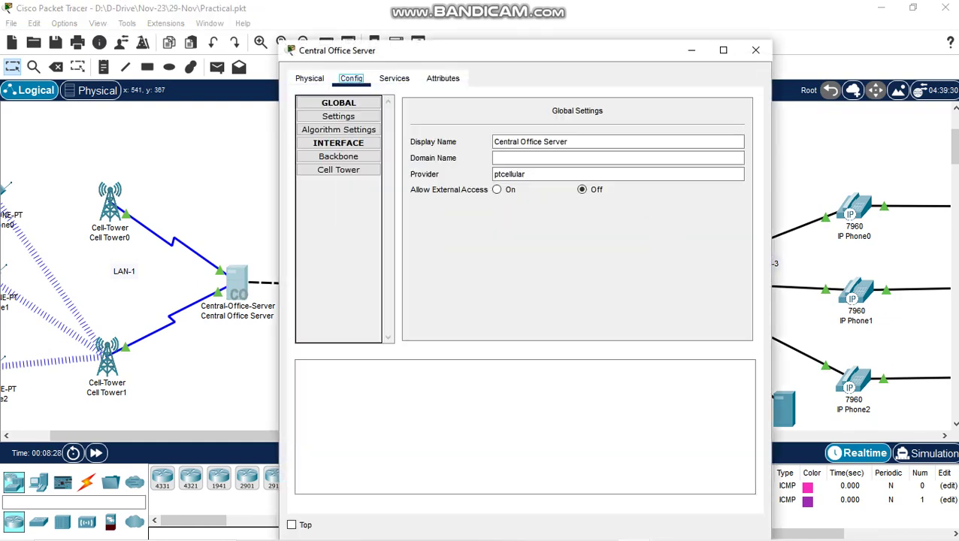
pyautogui.click(338, 156)
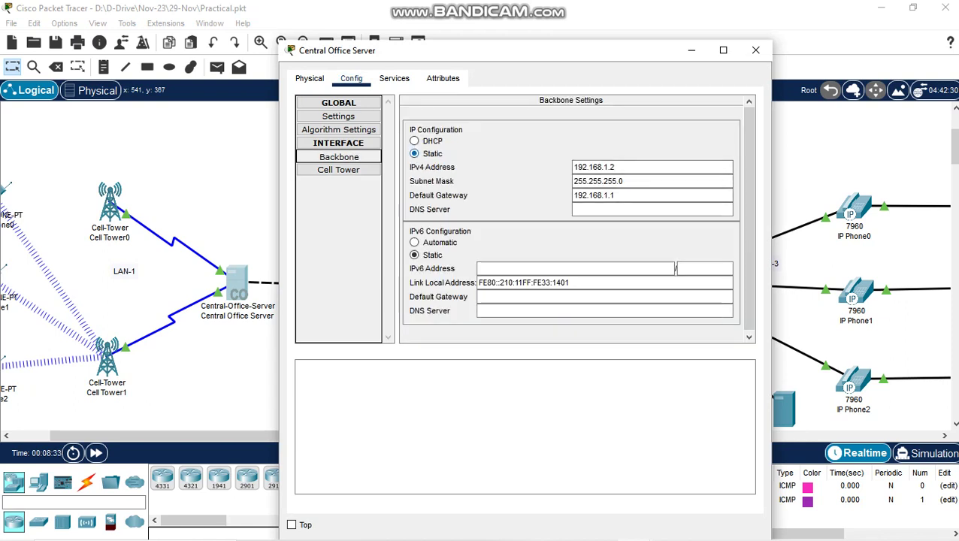
pyautogui.click(338, 170)
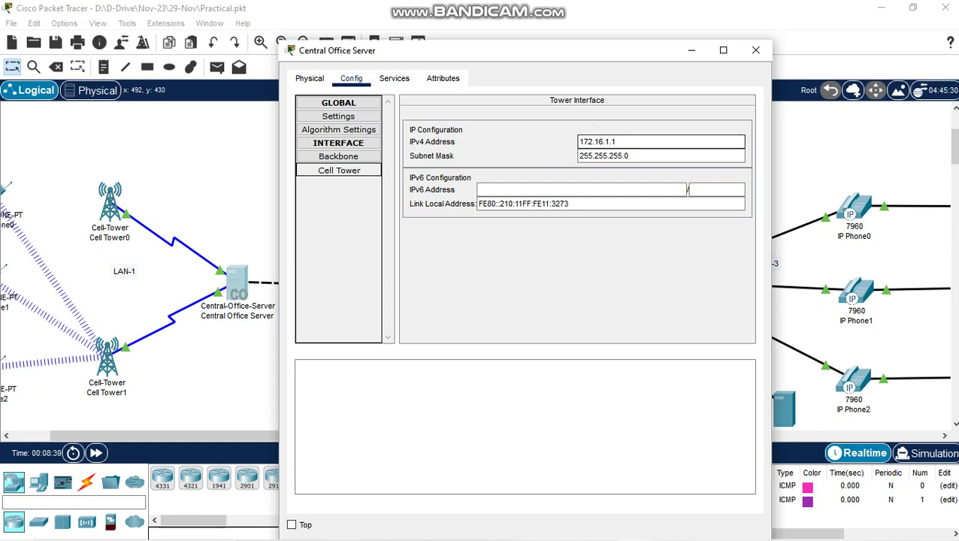
pyautogui.click(756, 50)
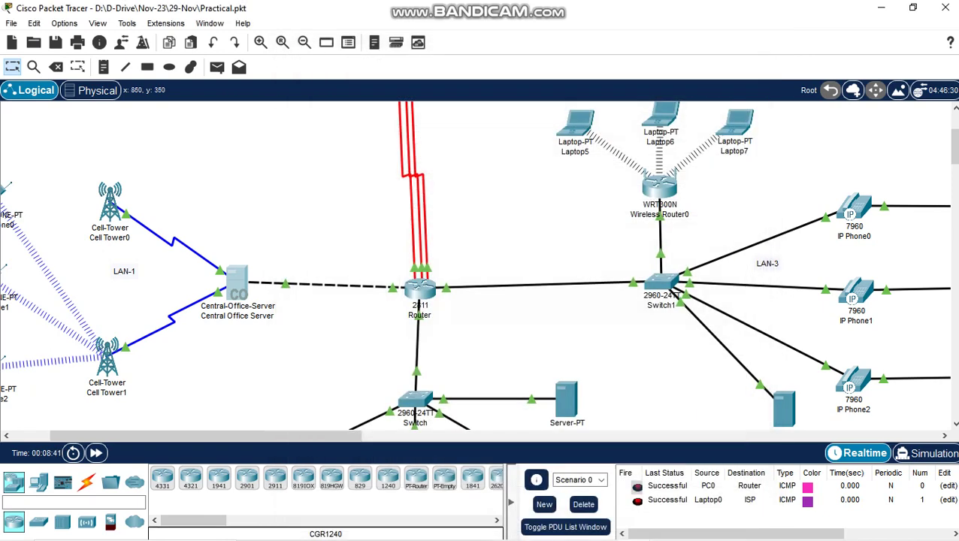
# Step: In the ISP router's CLI, enter enable mode and view its running configuration
pyautogui.scroll(4, 481, 263)
pyautogui.scroll(-2, 481, 263)
pyautogui.scroll(2, 481, 263)
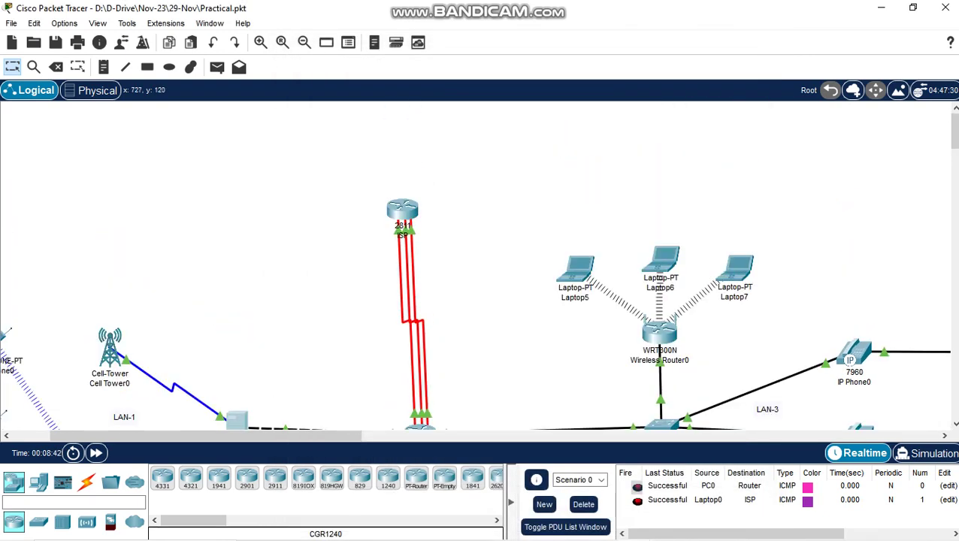
pyautogui.click(402, 211)
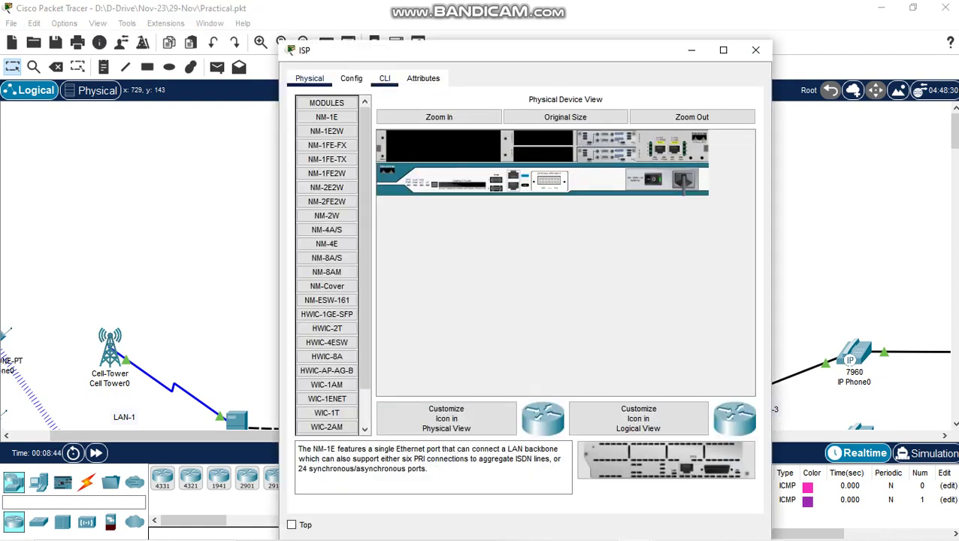
pyautogui.click(385, 79)
pyautogui.press('Return')
pyautogui.press('Return')
pyautogui.write('en')
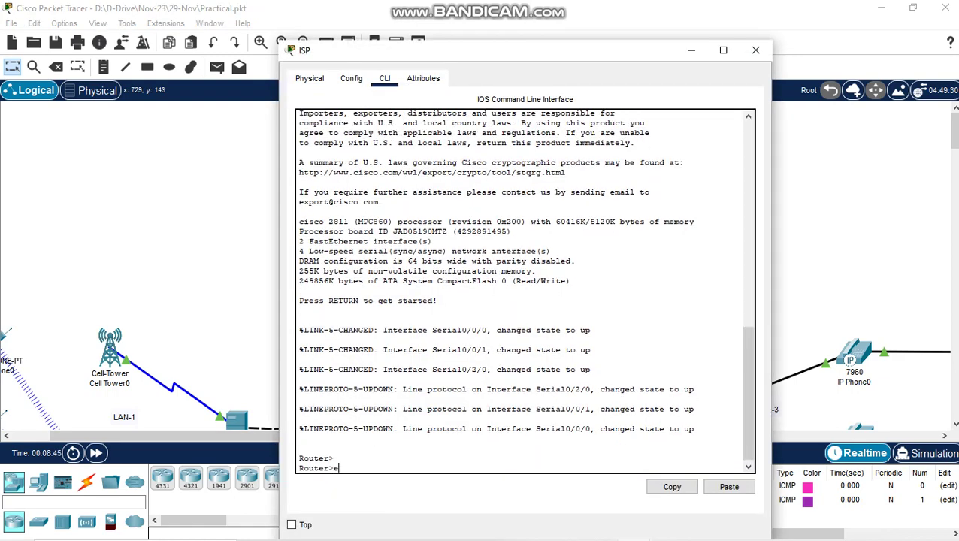
pyautogui.press('Return')
pyautogui.write('sh run')
pyautogui.press('Return')
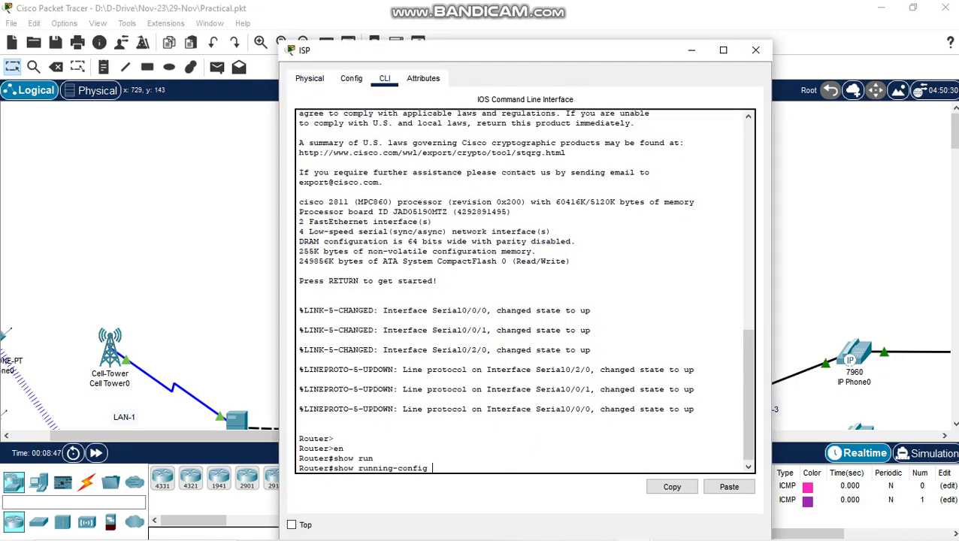
pyautogui.press('space')
pyautogui.press('space')
pyautogui.press('space')
pyautogui.press('space')
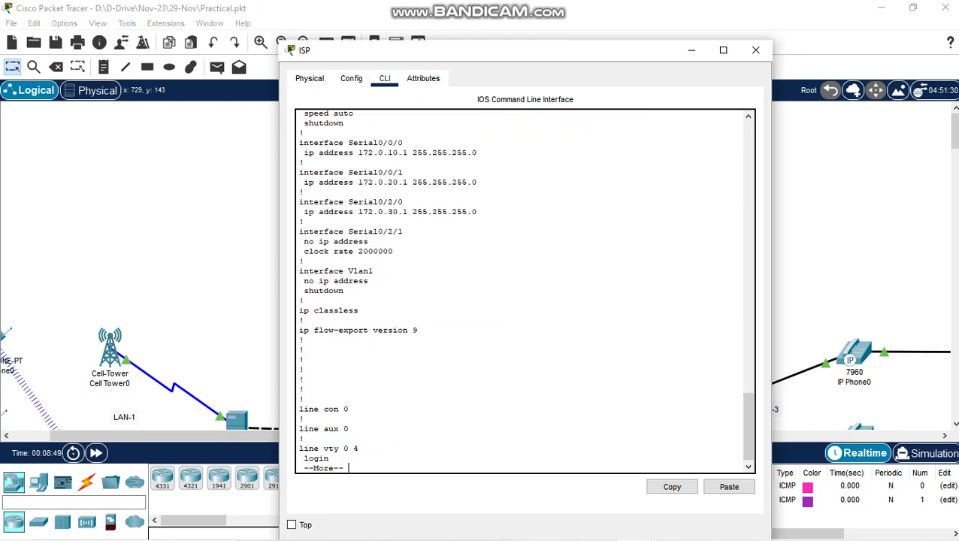
pyautogui.scroll(6, 525, 291)
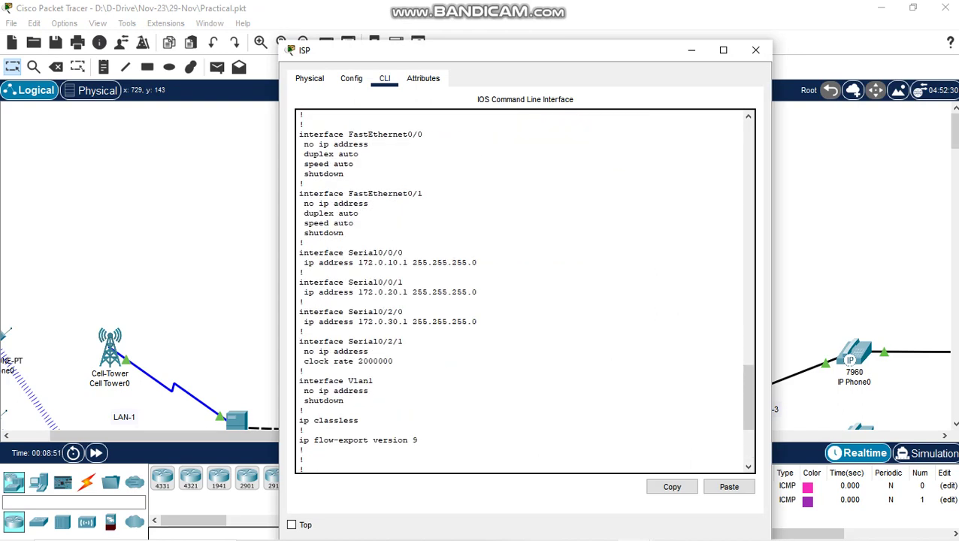
pyautogui.scroll(-6, 525, 291)
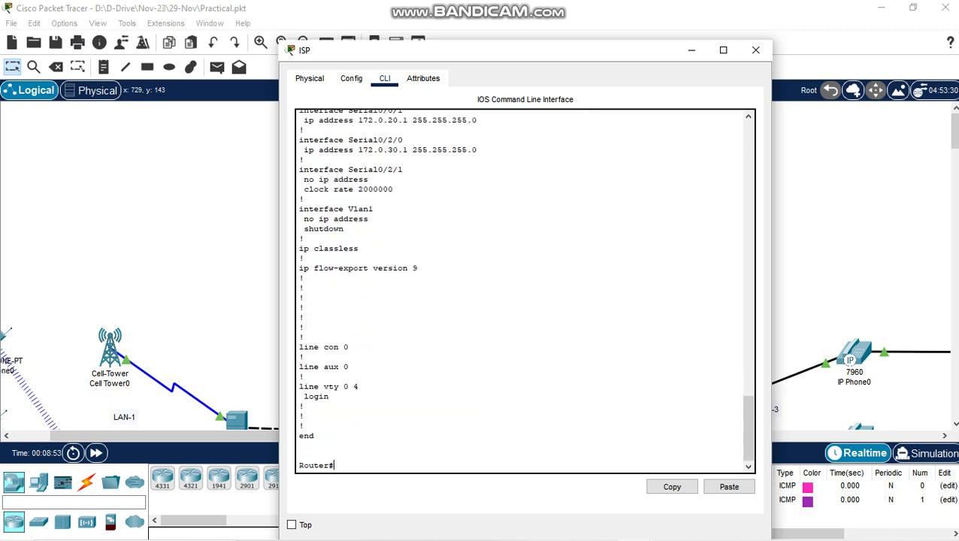
# Step: Run 'show ip interface brief' on ISP to confirm serials 172.0.10.1, 172.0.20.1, 172.0.30.1 are up, then close it
pyautogui.write('show ip inter')
pyautogui.press('Tab')
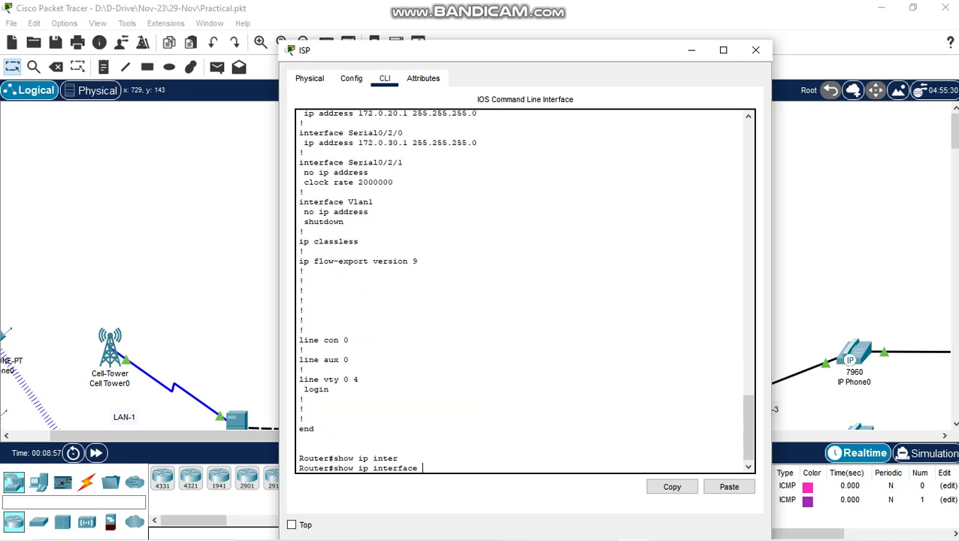
pyautogui.write('br')
pyautogui.press('Tab')
pyautogui.press('Return')
pyautogui.press('Return')
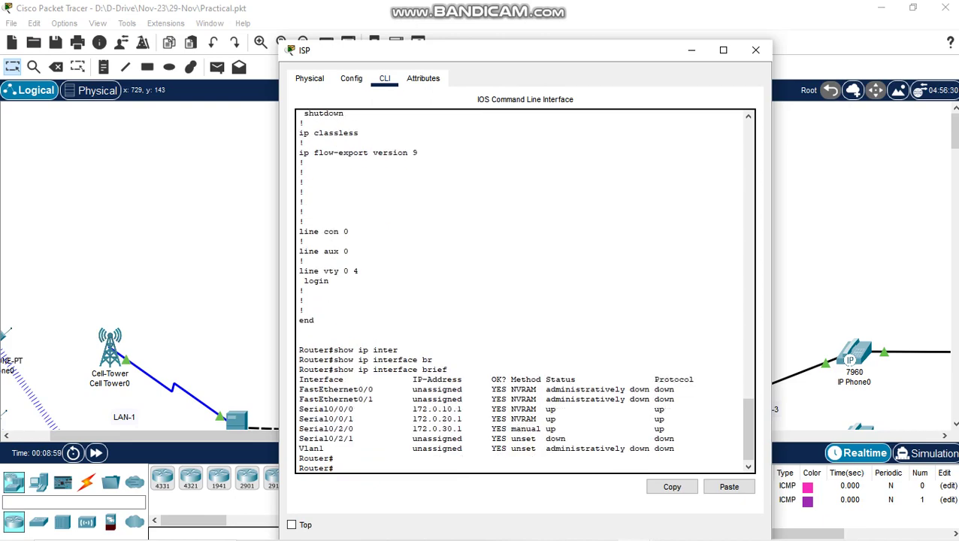
pyautogui.click(600, 528)
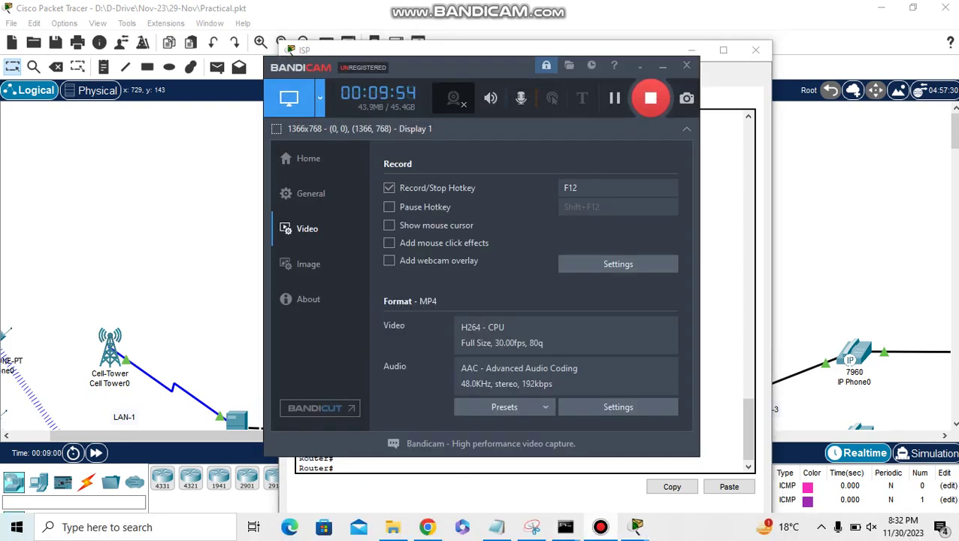
pyautogui.click(600, 527)
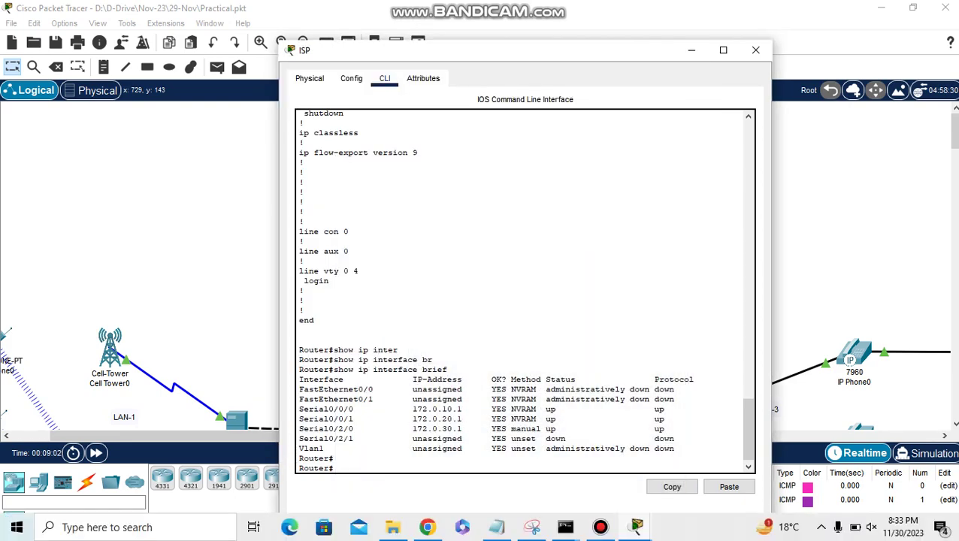
pyautogui.click(756, 49)
pyautogui.click(216, 66)
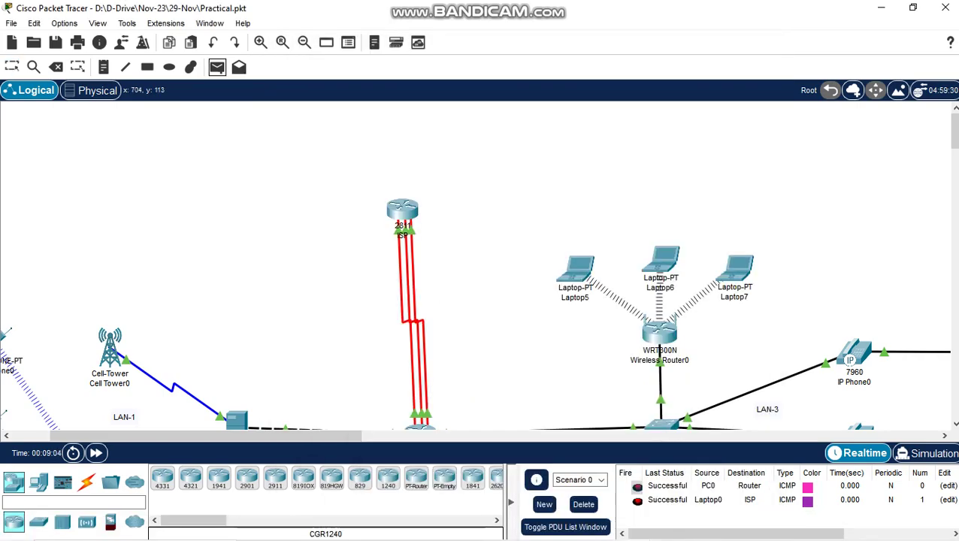